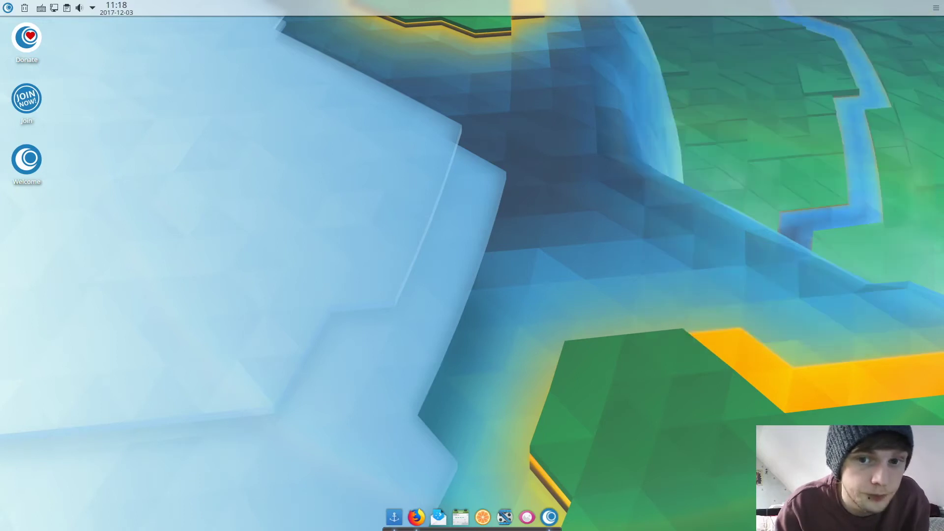
# Open Firefox to view the OpenMandriva Lx project page on SourceForge.
pyautogui.click(417, 516)
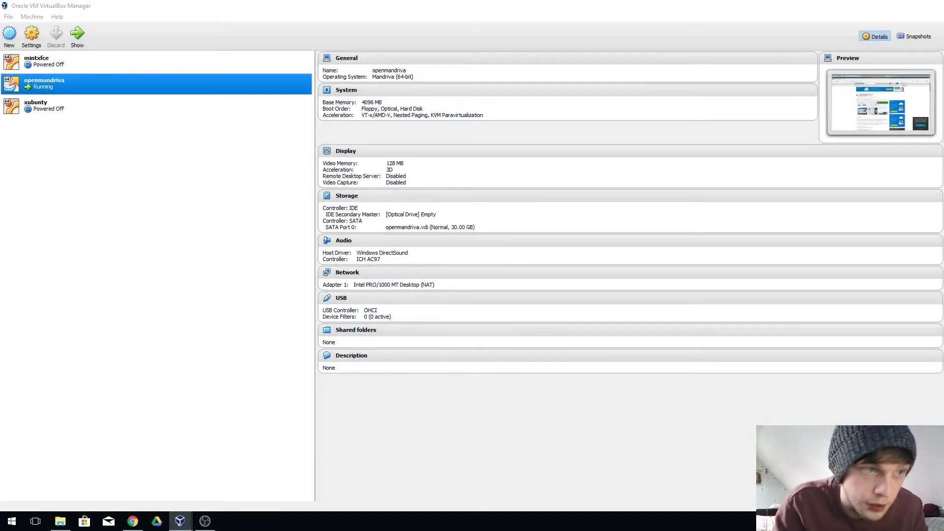
# In VirtualBox Manager, view the disk image choices for the empty optical drive in the openmandriva machine's storage settings.
pyautogui.click(31, 34)
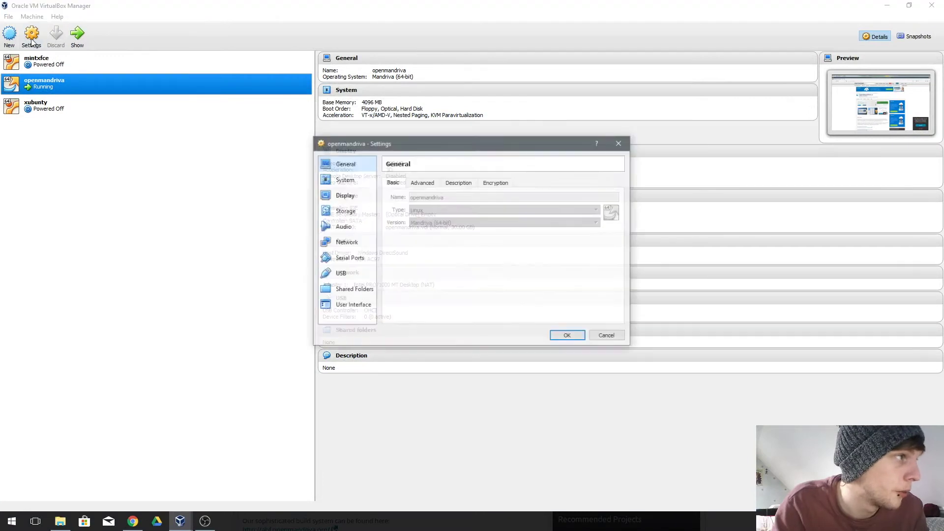
pyautogui.click(345, 210)
pyautogui.click(412, 204)
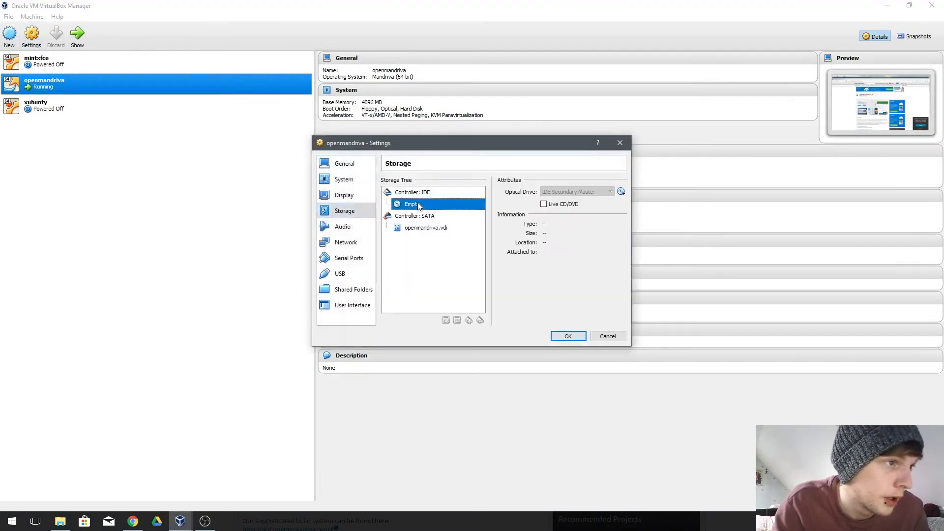
pyautogui.click(622, 190)
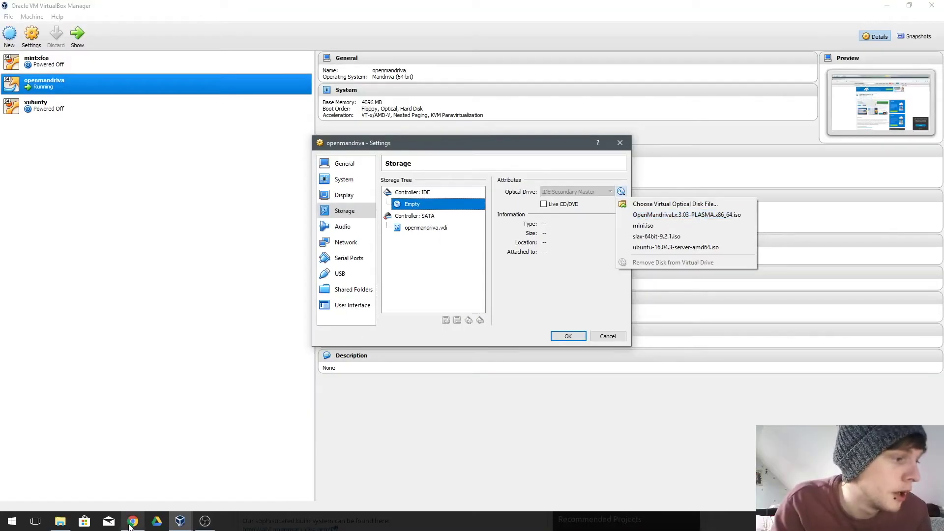
# Return to the running openmandriva virtual machine and put the Firefox window away to reveal the desktop.
pyautogui.moveTo(132, 524)
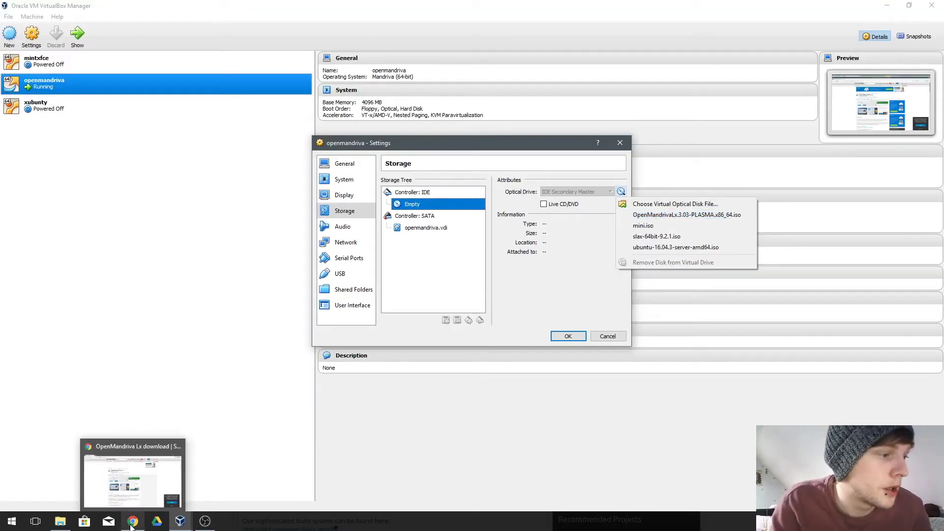
pyautogui.moveTo(205, 521)
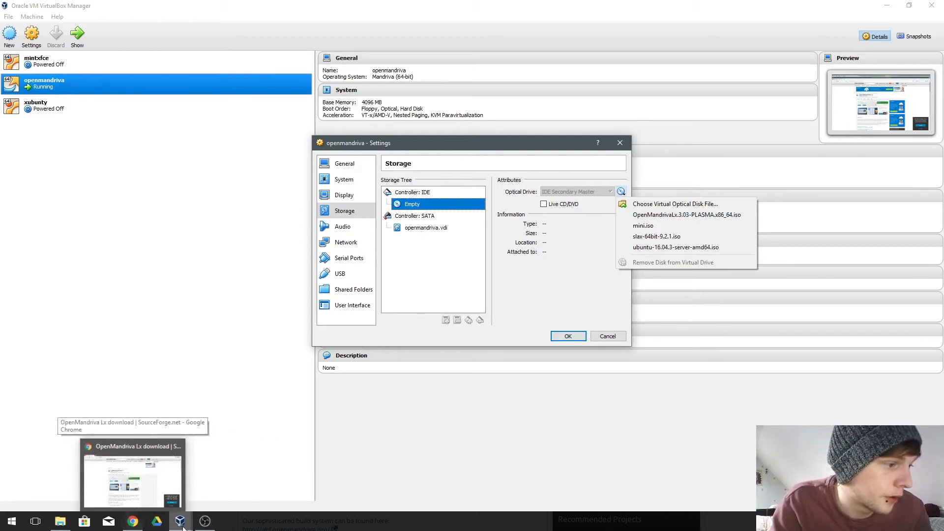
pyautogui.moveTo(198, 487)
pyautogui.moveTo(144, 486)
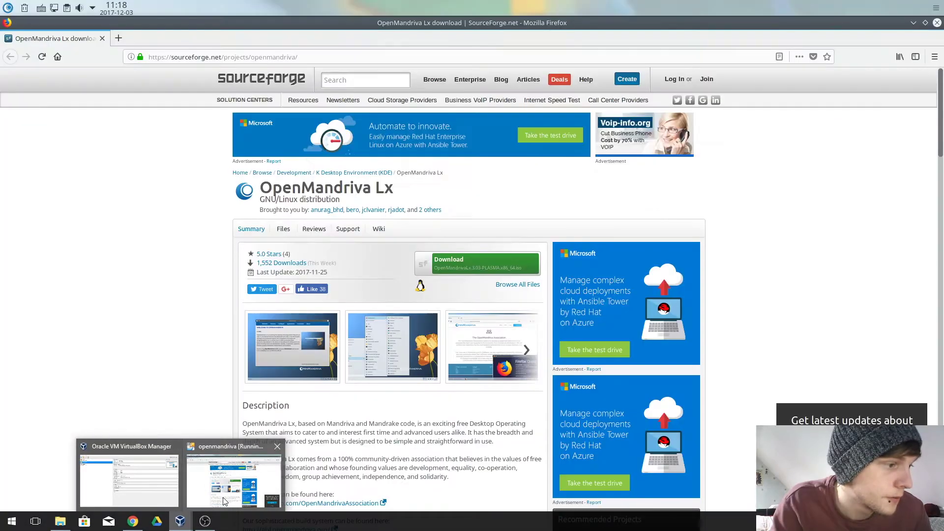
pyautogui.click(222, 501)
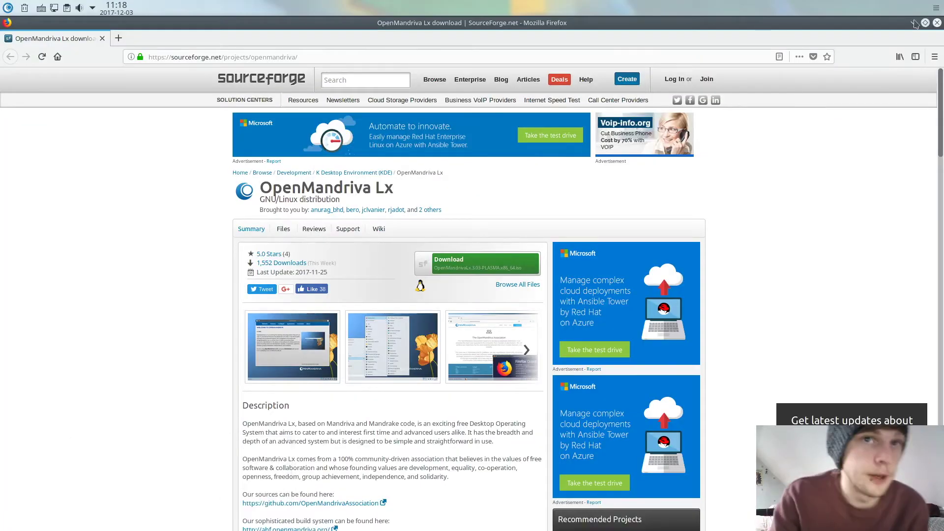
pyautogui.click(936, 23)
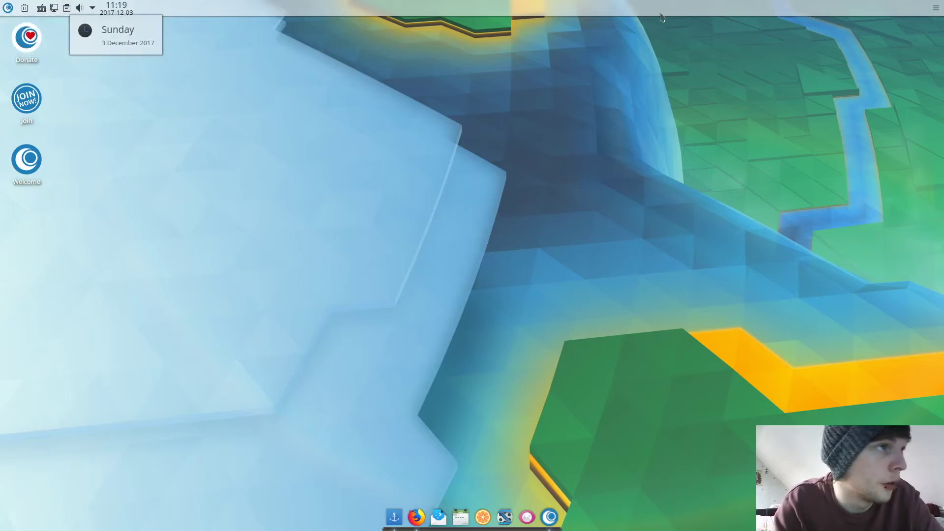
# Enter the desktop panel's edit mode and move the clock and the system tray to the panel's right end.
pyautogui.rightClick(246, 12)
pyautogui.click(258, 59)
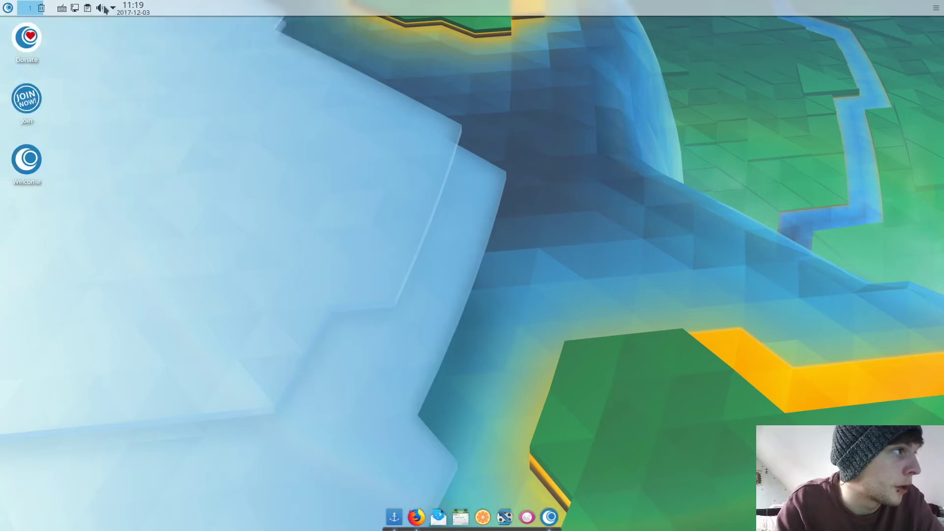
pyautogui.moveTo(148, 9); pyautogui.dragTo(909, 10)
pyautogui.moveTo(79, 13)
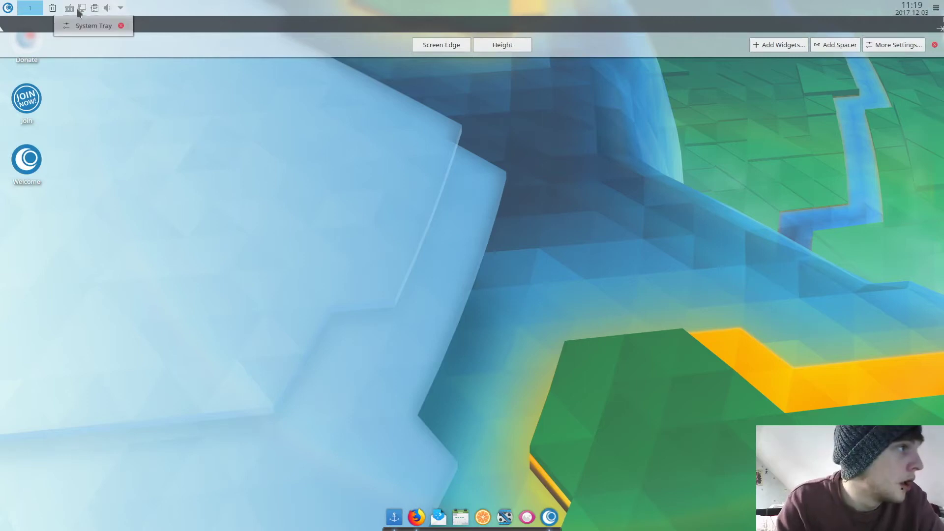
pyautogui.moveTo(79, 13); pyautogui.dragTo(851, 4)
# Move the pager and the wastebin next to the system tray and finish editing the panel.
pyautogui.moveTo(32, 8)
pyautogui.moveTo(31, 8); pyautogui.dragTo(816, 7)
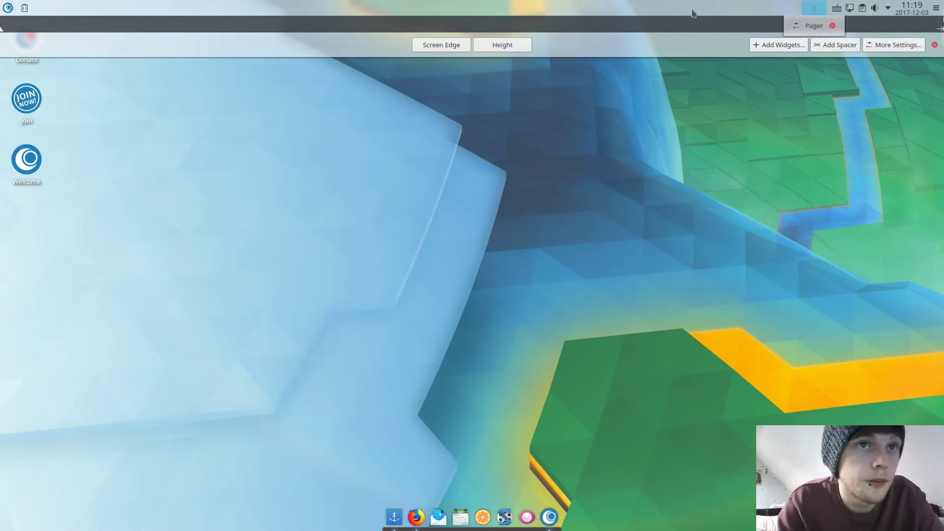
pyautogui.moveTo(25, 8)
pyautogui.moveTo(24, 7); pyautogui.dragTo(783, 5)
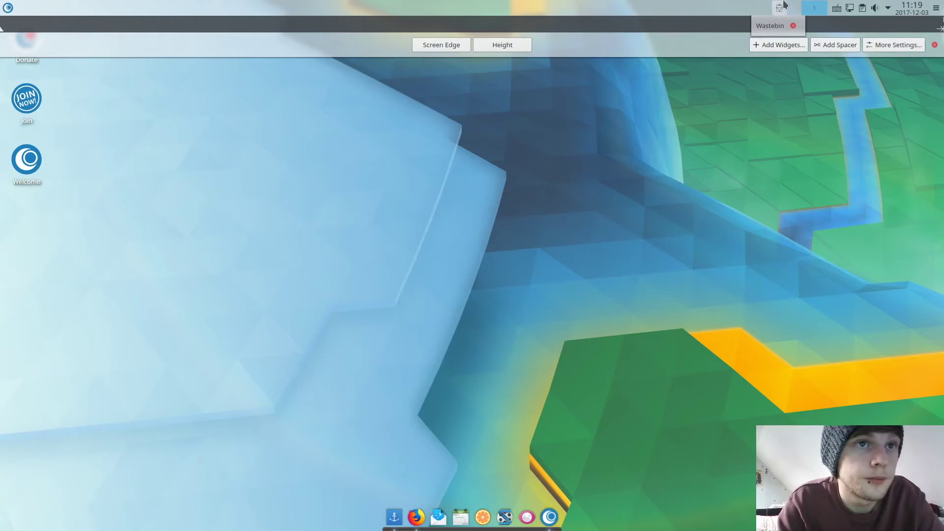
pyautogui.click(507, 112)
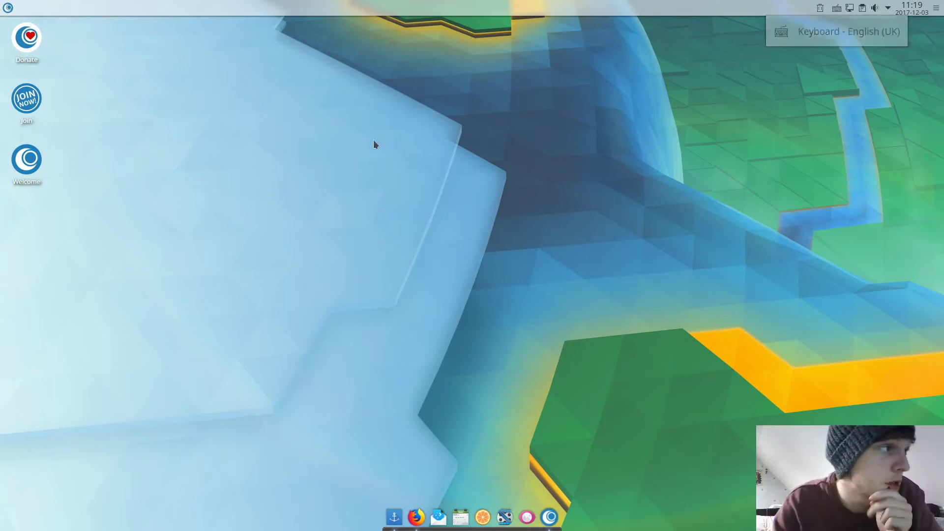
# Browse the application launcher's categories, including Recent Documents, Internet, Office, Graphics, Power / Session and Recent Applications.
pyautogui.click(8, 8)
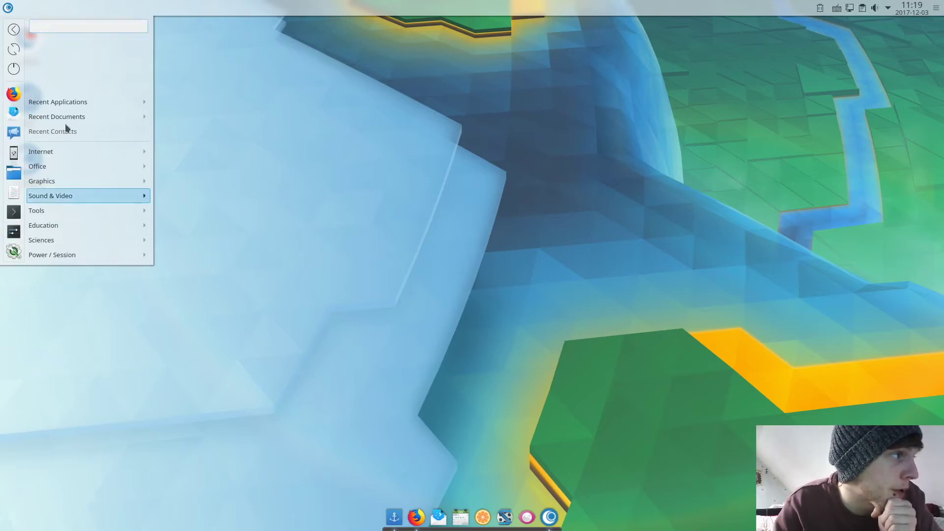
pyautogui.moveTo(75, 119)
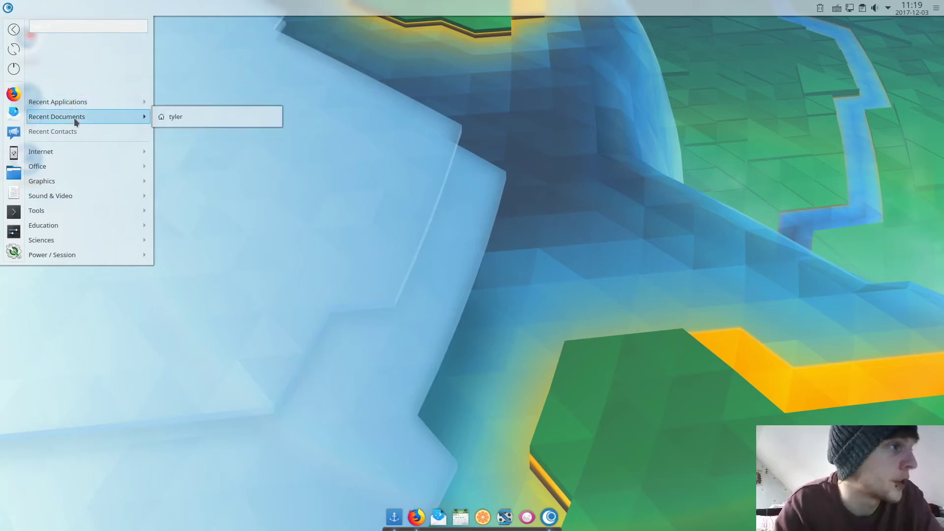
pyautogui.moveTo(66, 155)
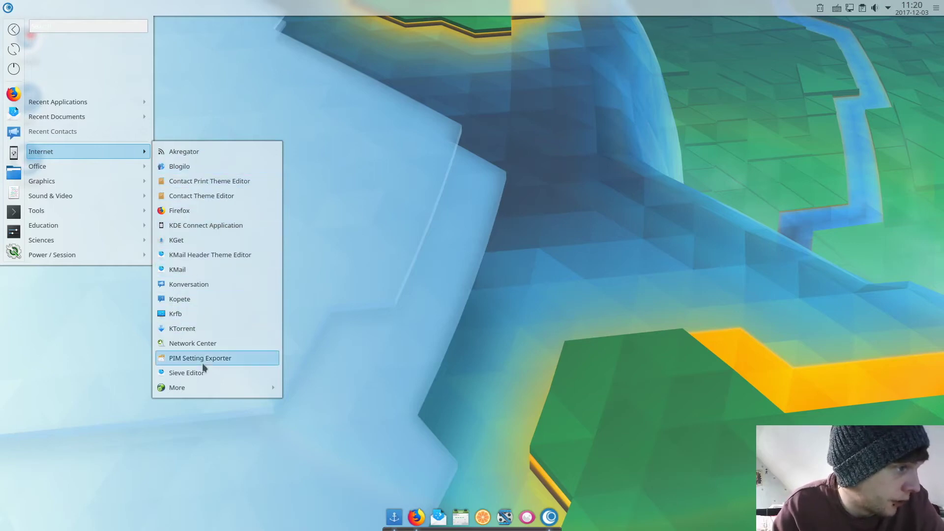
pyautogui.moveTo(48, 163)
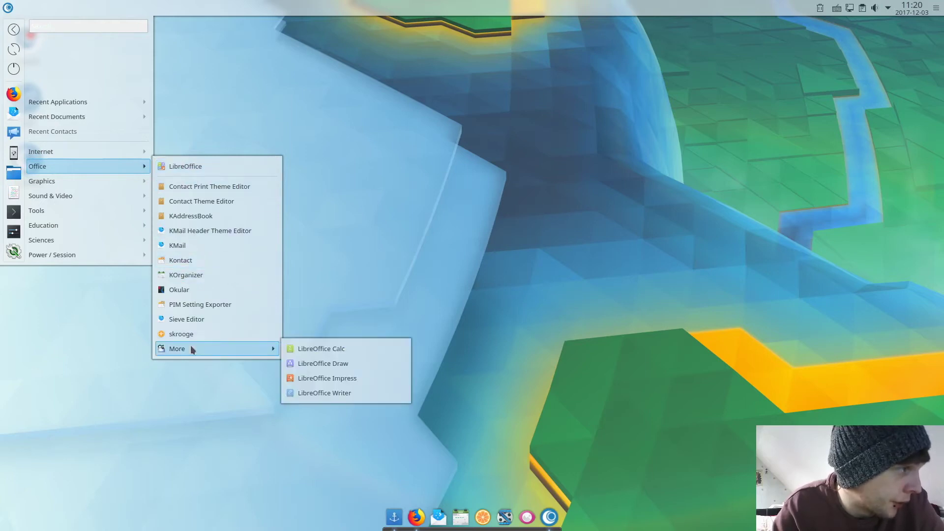
pyautogui.moveTo(66, 184)
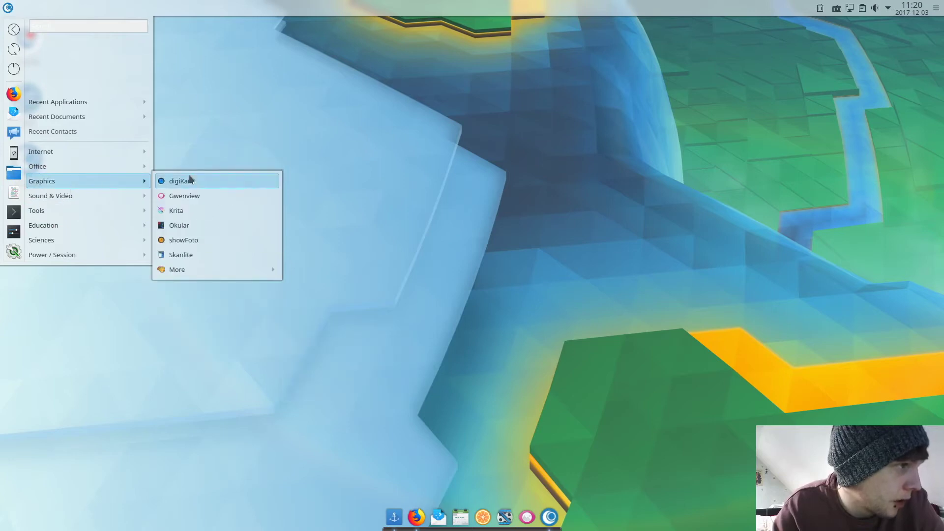
pyautogui.moveTo(198, 269)
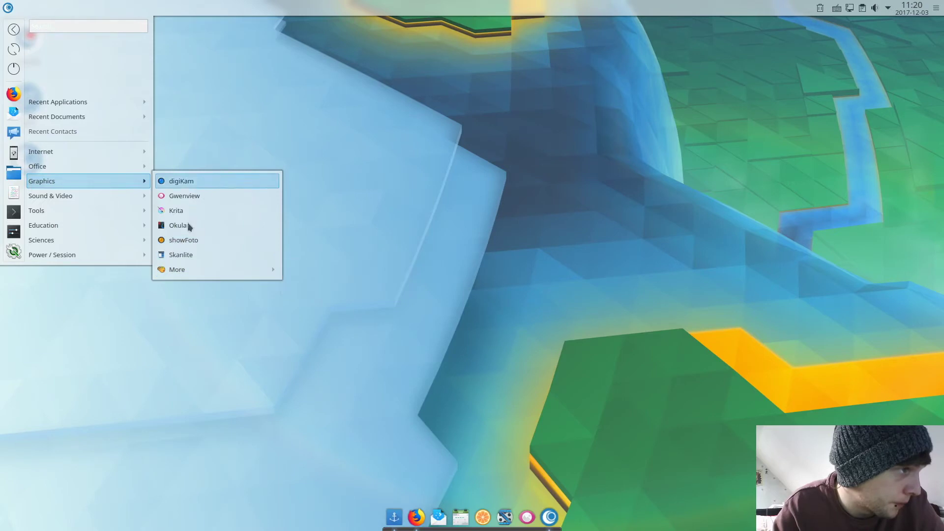
pyautogui.moveTo(30, 195)
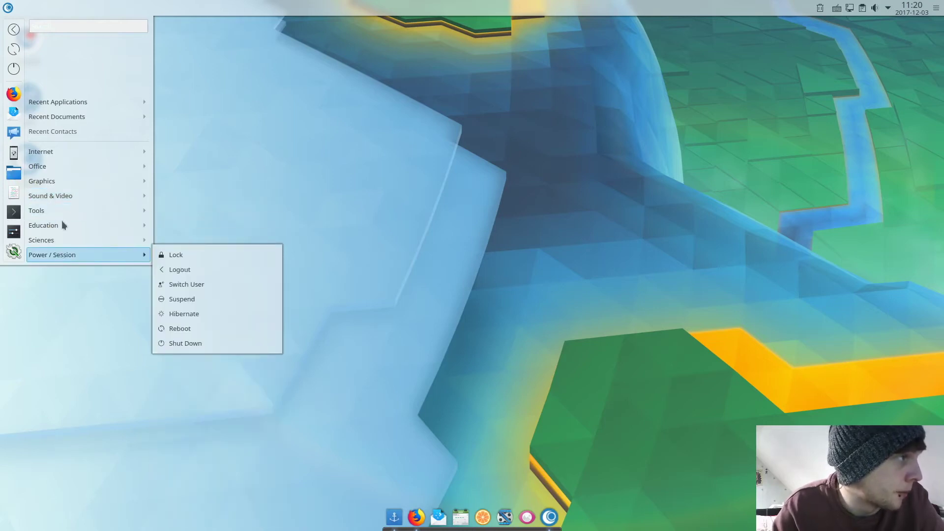
pyautogui.moveTo(111, 100)
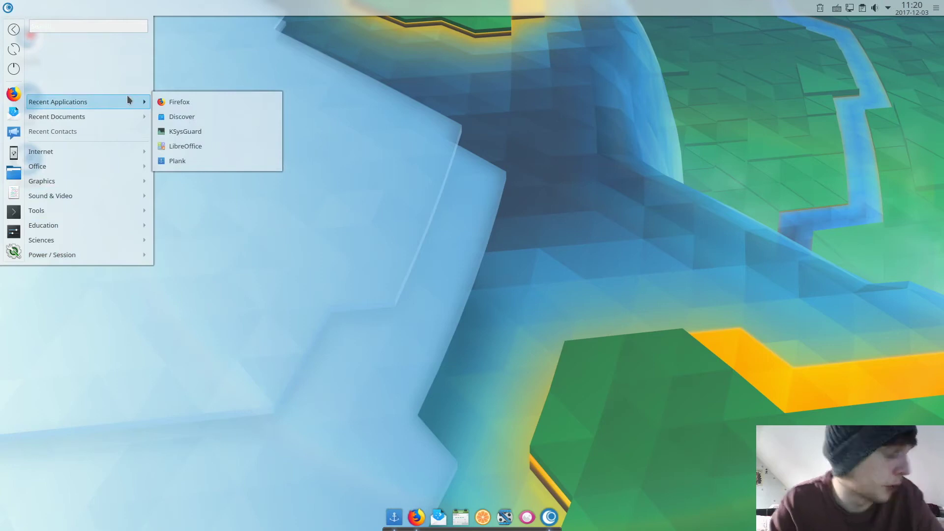
# Find System Settings with the search "settings", apply the Breeze Dark look and feel, and check the application launcher's appearance.
pyautogui.write('settings')
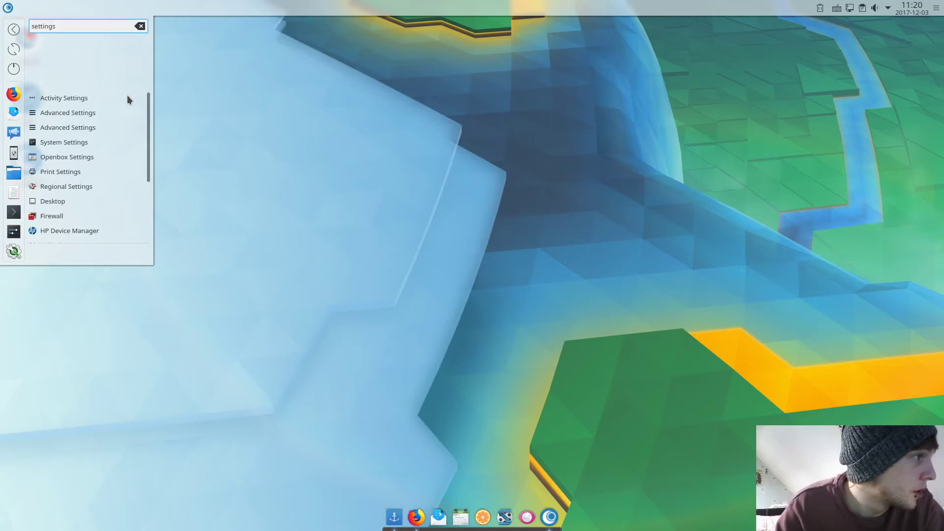
pyautogui.click(83, 140)
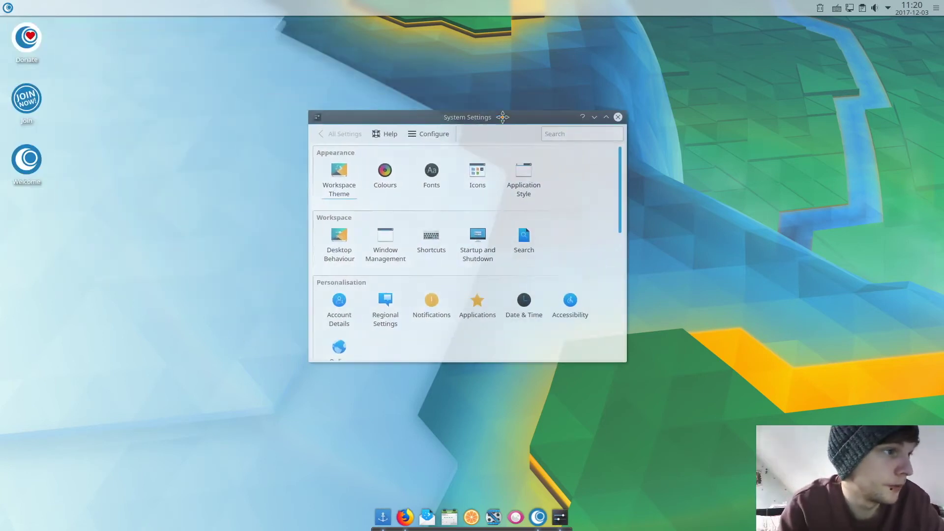
pyautogui.click(338, 187)
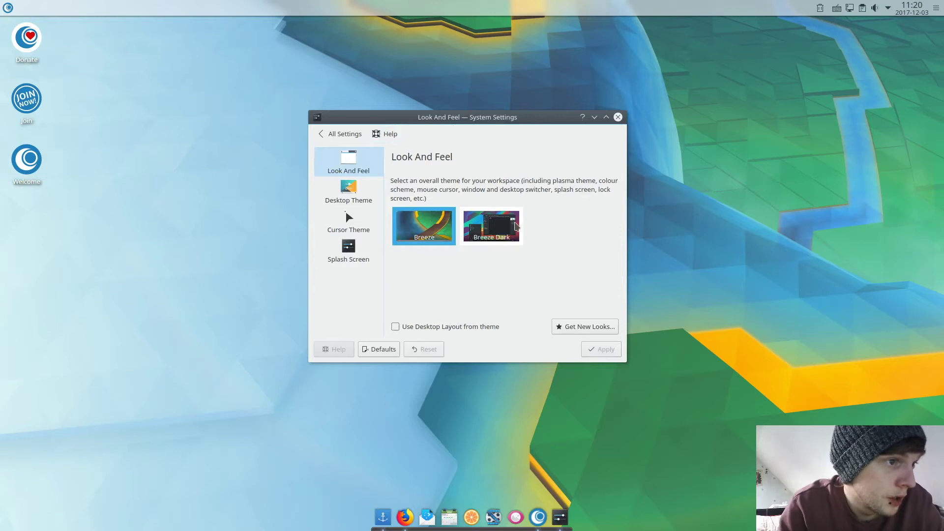
pyautogui.click(516, 226)
pyautogui.click(598, 349)
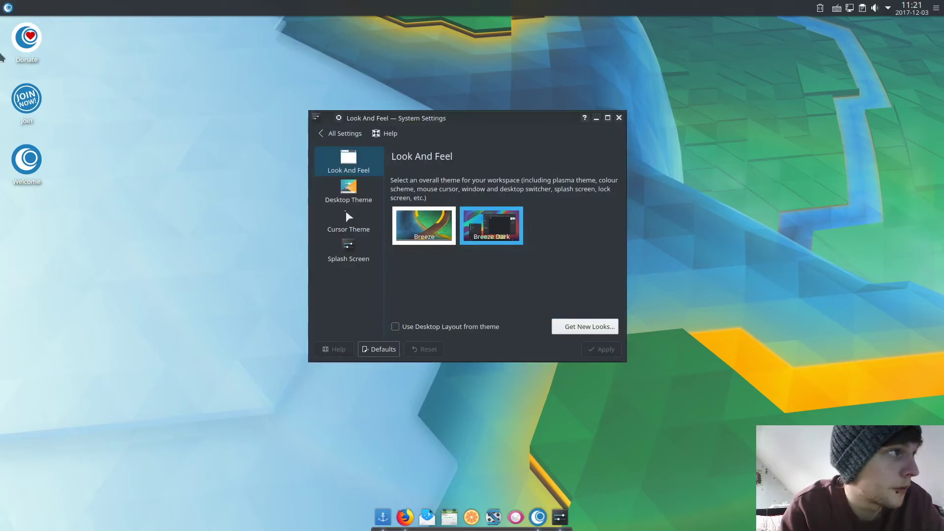
pyautogui.click(7, 7)
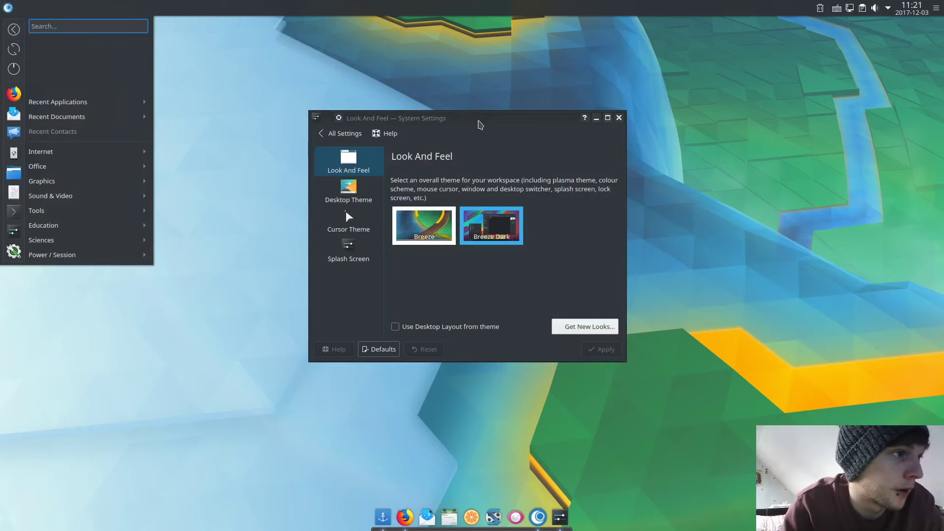
pyautogui.click(480, 120)
# View the icon themes, look through the remaining System Settings categories, and close System Settings.
pyautogui.click(323, 135)
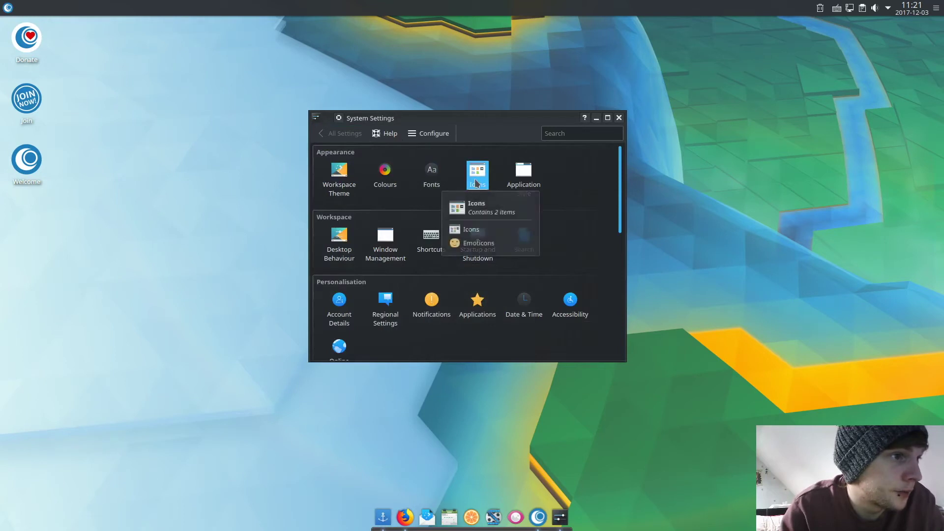
pyautogui.click(479, 181)
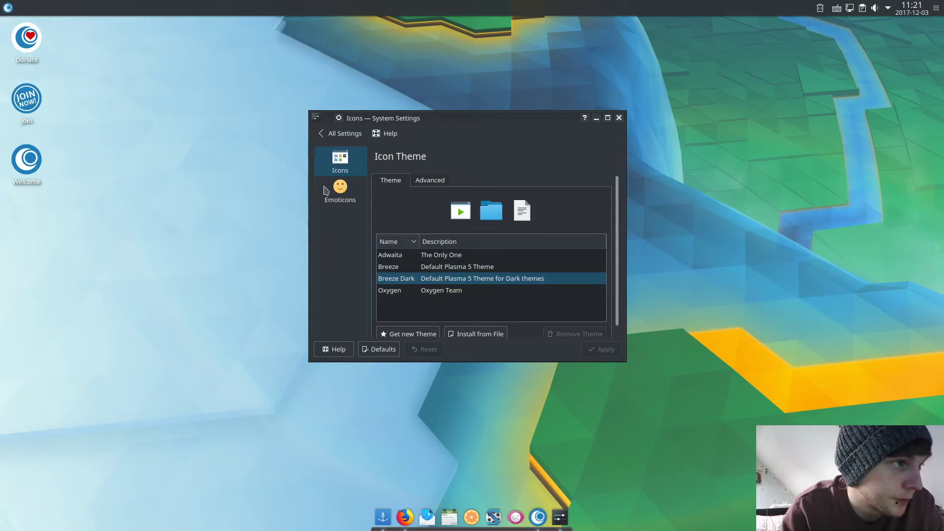
pyautogui.click(324, 135)
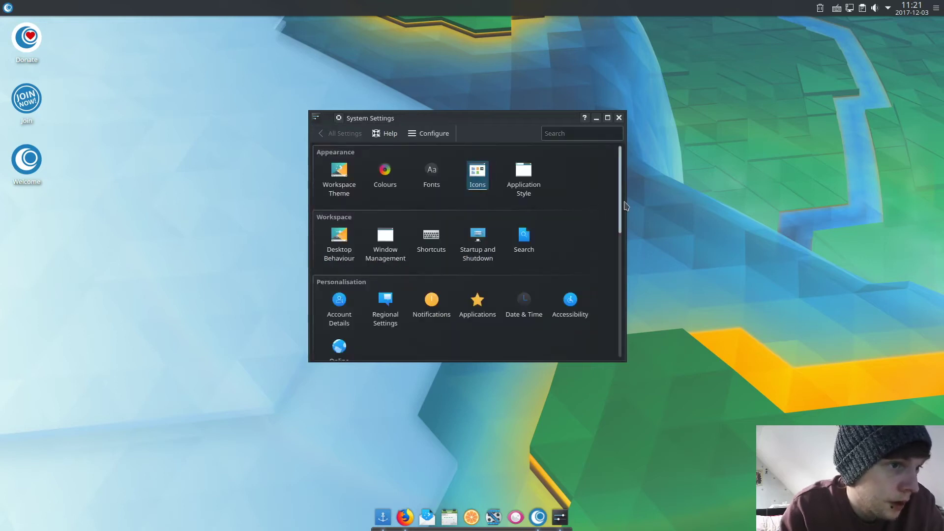
pyautogui.moveTo(622, 207); pyautogui.dragTo(617, 325)
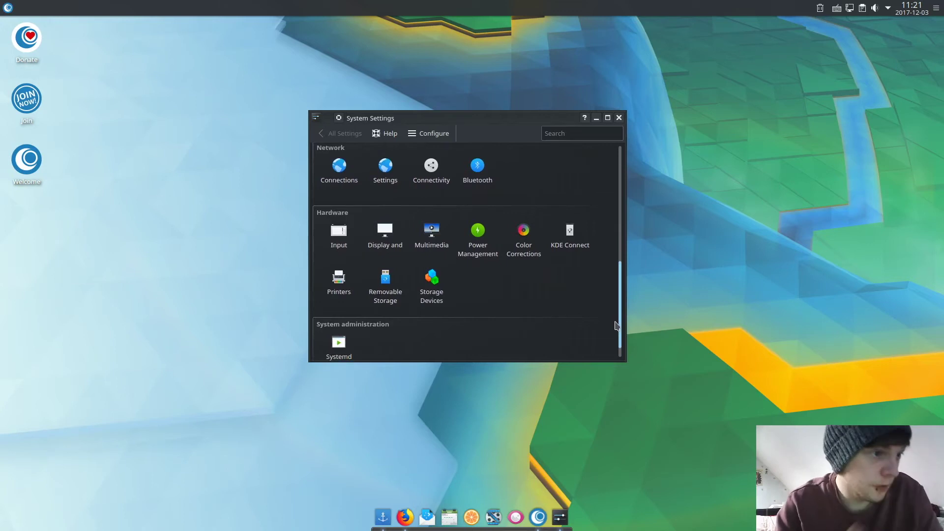
pyautogui.moveTo(617, 320); pyautogui.dragTo(607, 261)
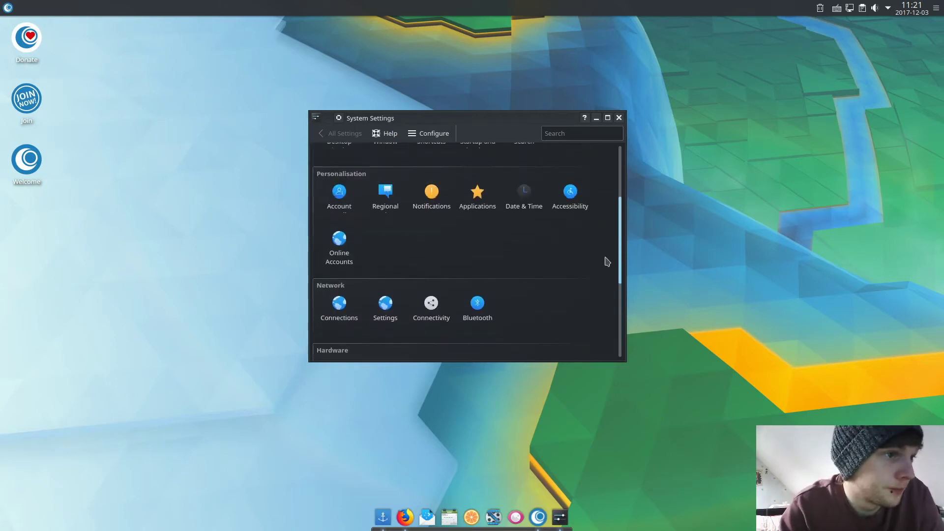
pyautogui.click(619, 118)
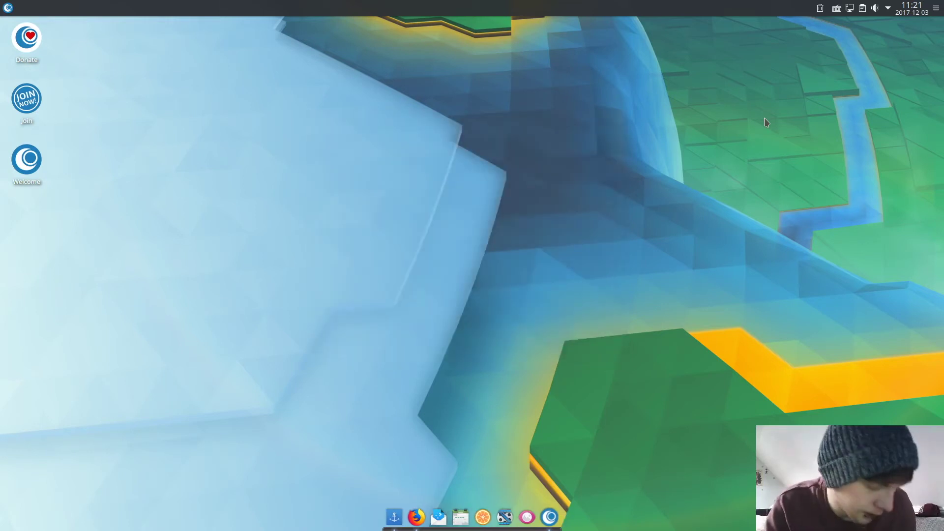
# Search the application launcher for "sys" and open KSysGuard.
pyautogui.press('super')
pyautogui.write('sys')
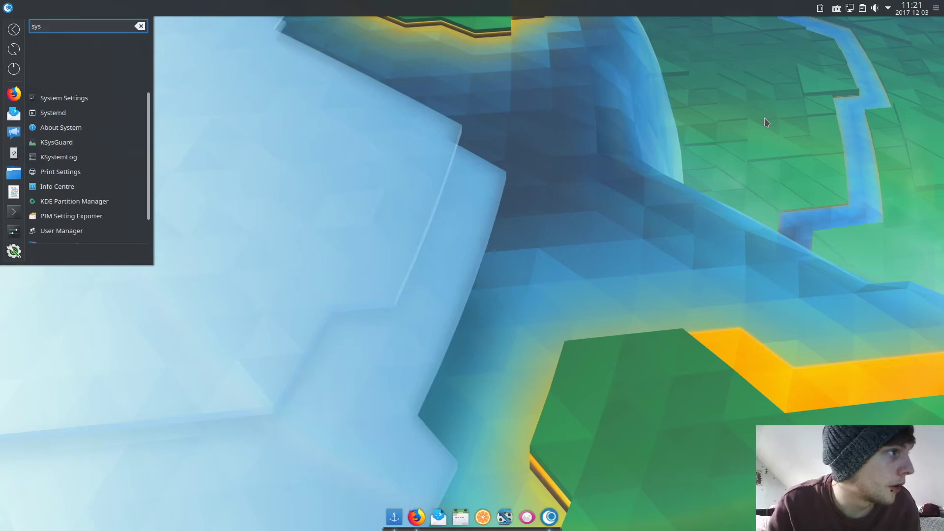
pyautogui.click(58, 142)
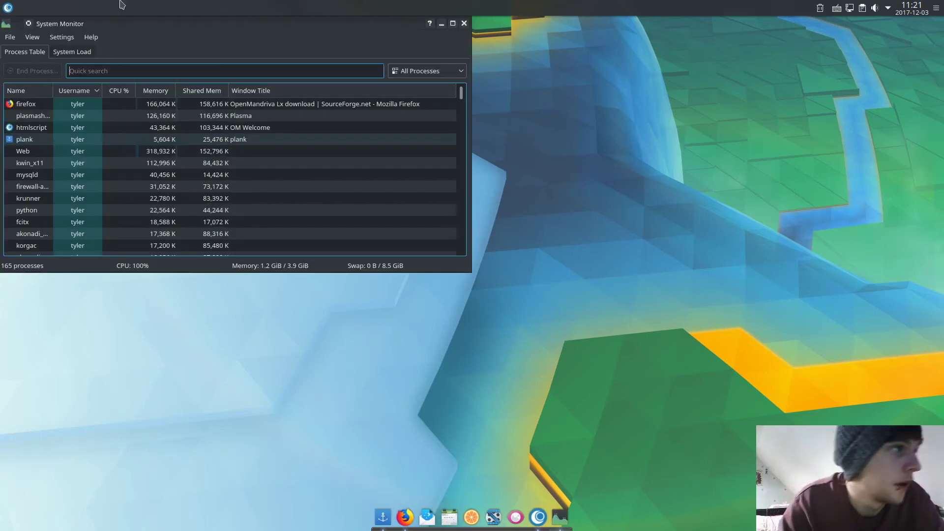
# Check the System Load graphs in System Monitor, move its window nearer the middle of the desktop, and minimize it.
pyautogui.click(84, 52)
pyautogui.moveTo(189, 25); pyautogui.dragTo(383, 49)
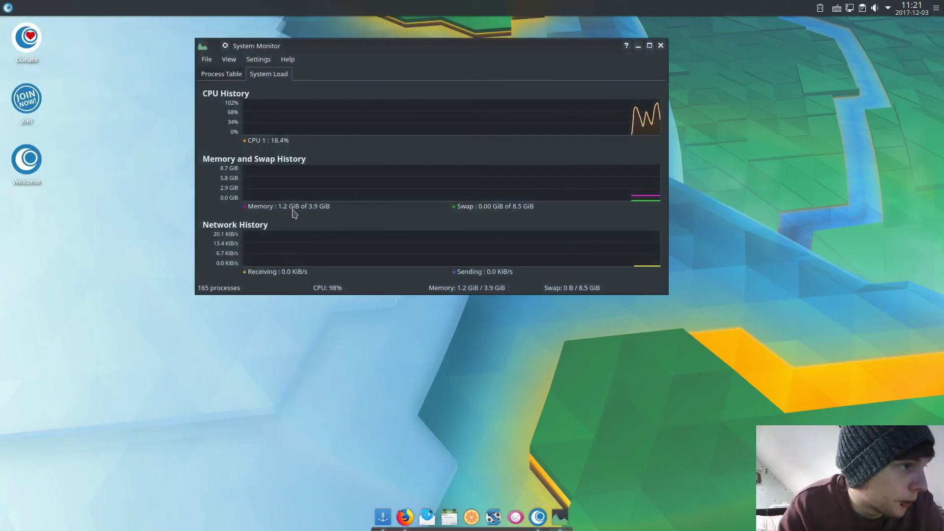
pyautogui.click(638, 46)
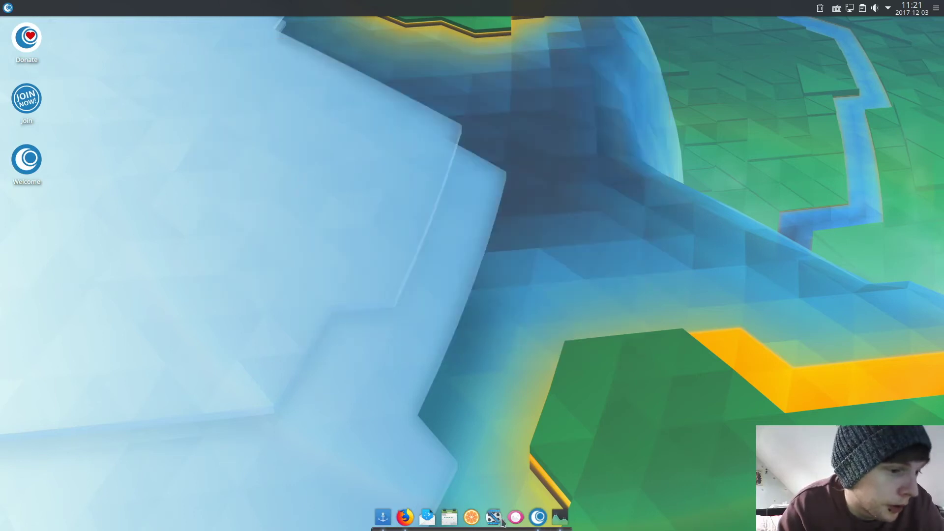
# Launch SMPlayer, KOrganizer and KMail from the dock, and return to System Monitor to check the load.
pyautogui.click(494, 517)
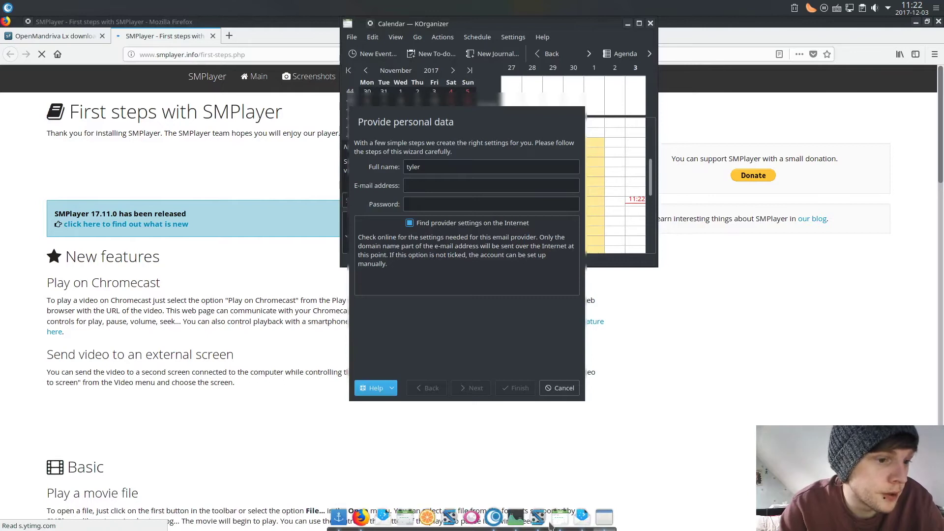
pyautogui.click(517, 516)
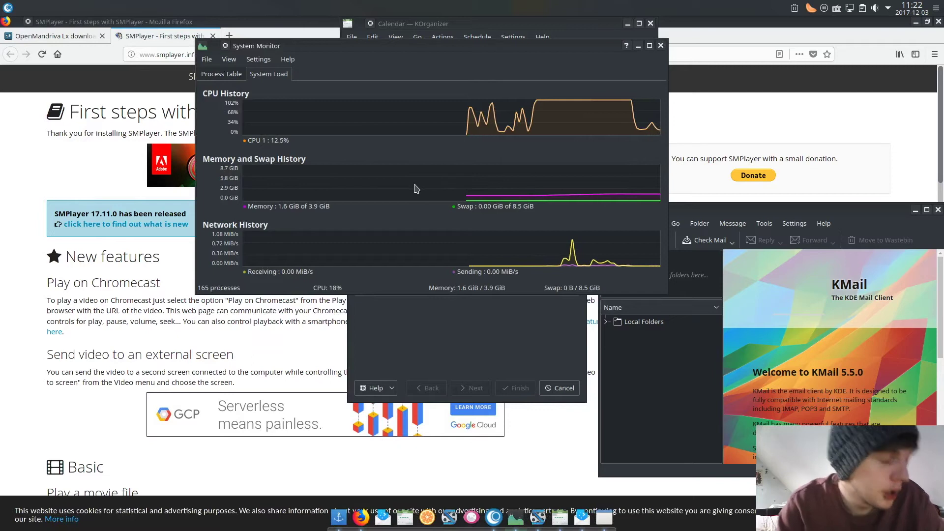
# Search the application launcher for "libreoffice" and open LibreOffice Writer.
pyautogui.click(9, 8)
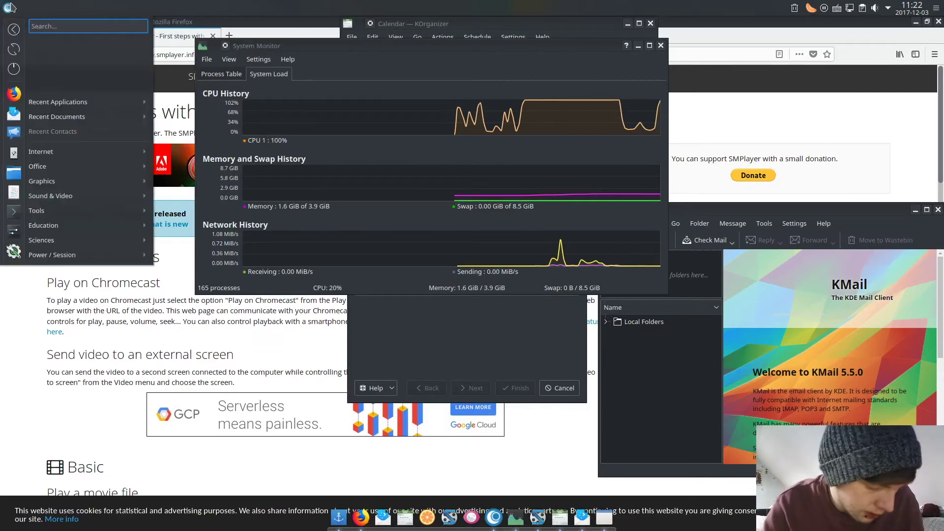
pyautogui.write('libre')
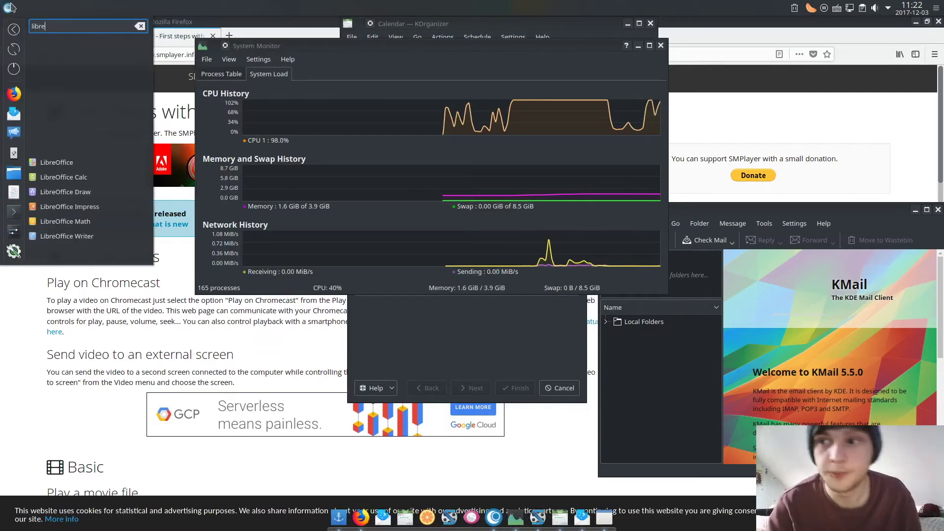
pyautogui.write('office')
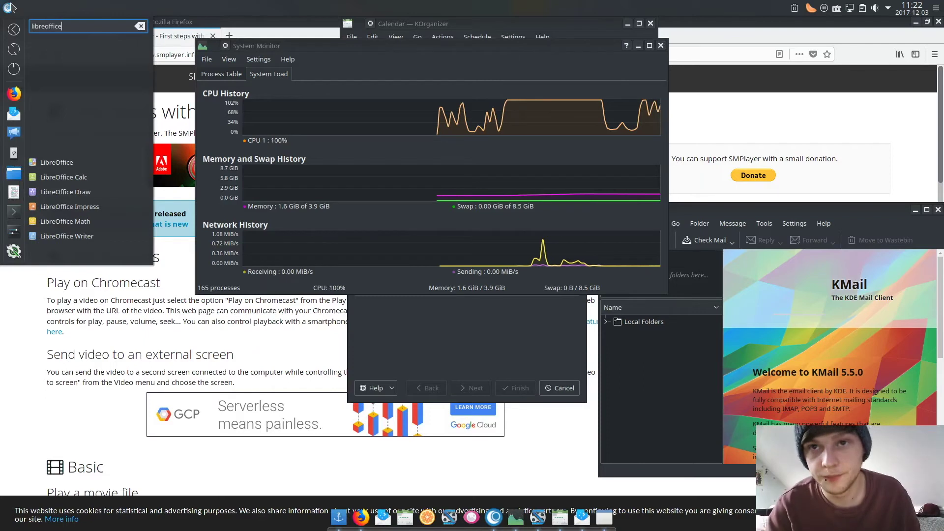
pyautogui.click(87, 237)
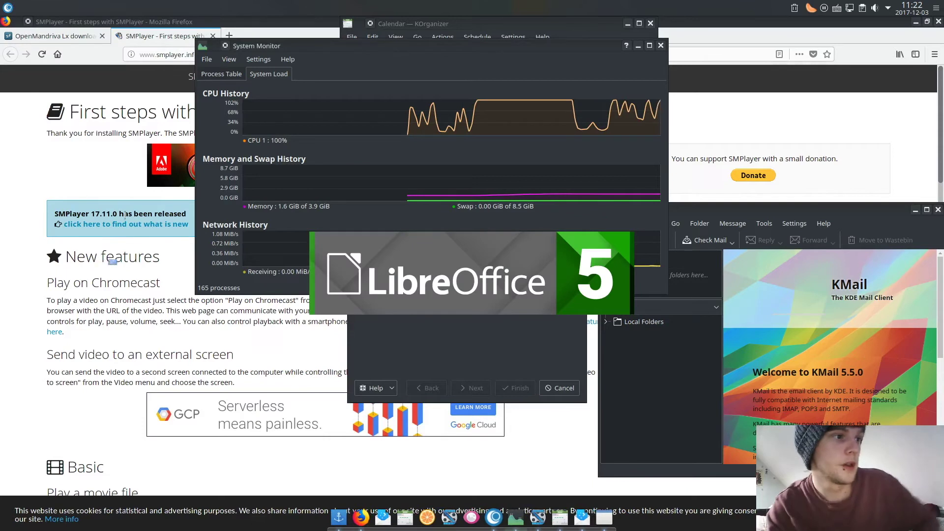
# Switch to Firefox and open YouTube in a new tab.
pyautogui.click(262, 27)
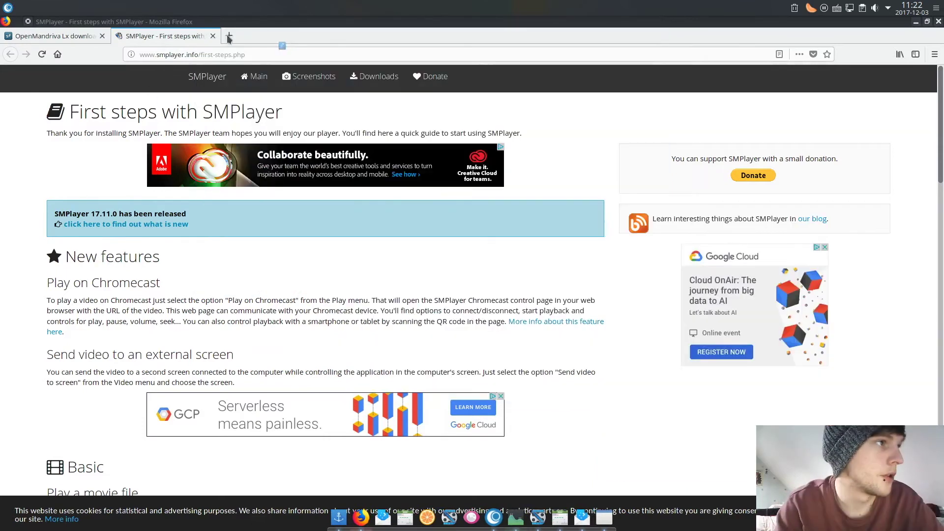
pyautogui.click(229, 36)
pyautogui.write('yout')
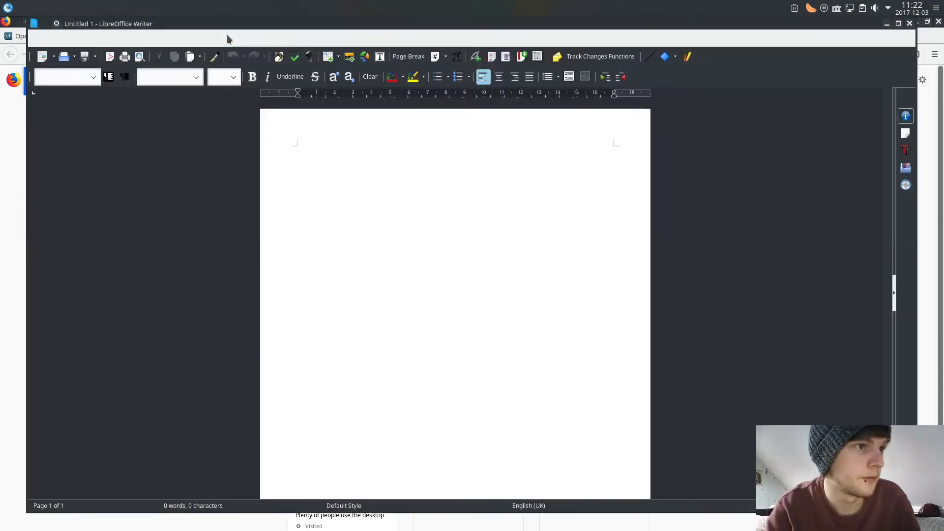
pyautogui.click(16, 138)
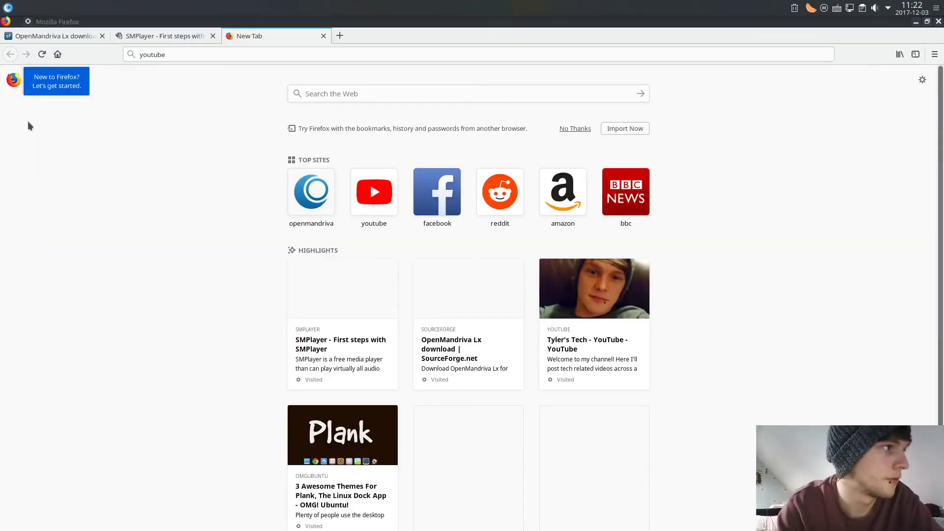
pyautogui.click(369, 202)
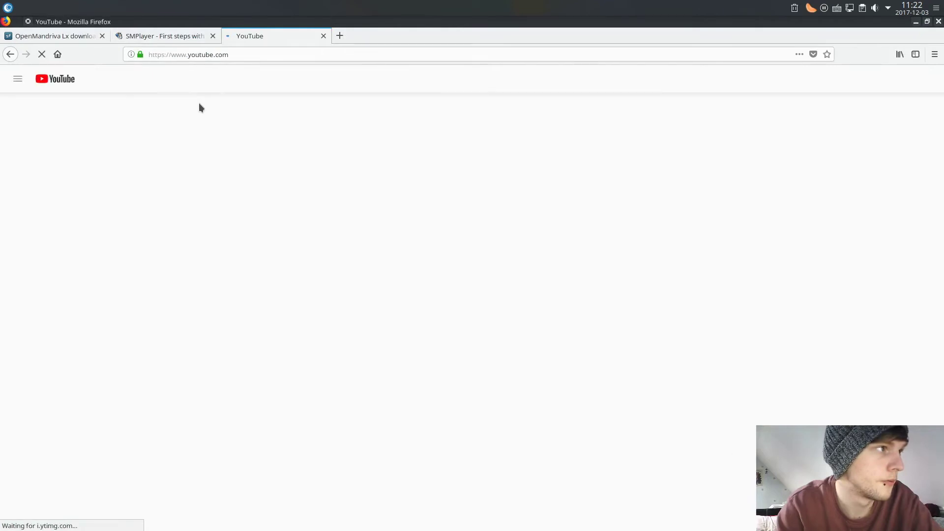
# Open the YouTube home link in an additional tab from the site's logo.
pyautogui.rightClick(67, 84)
pyautogui.click(50, 107)
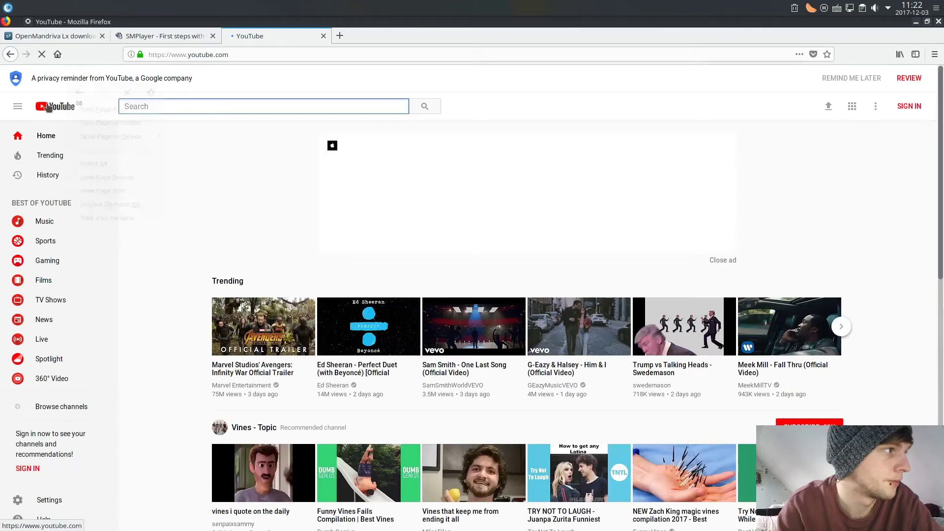
pyautogui.rightClick(52, 105)
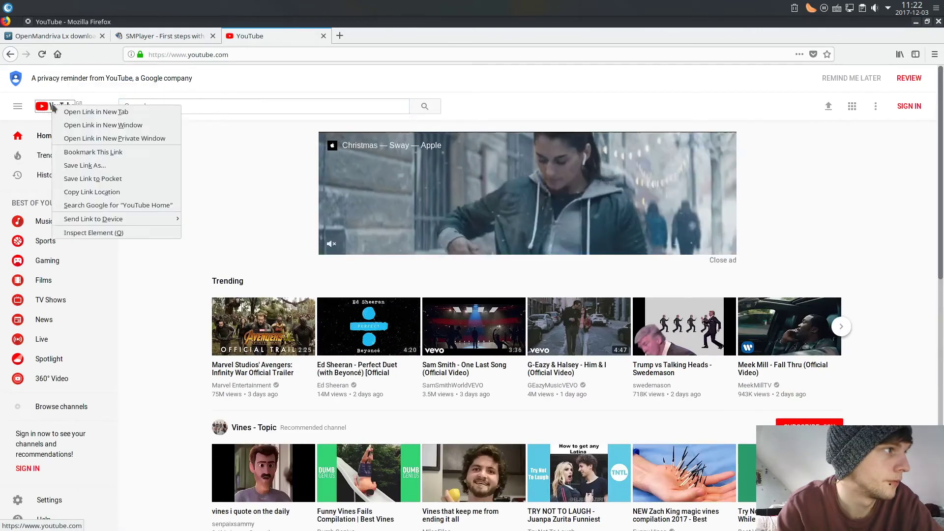
pyautogui.click(86, 112)
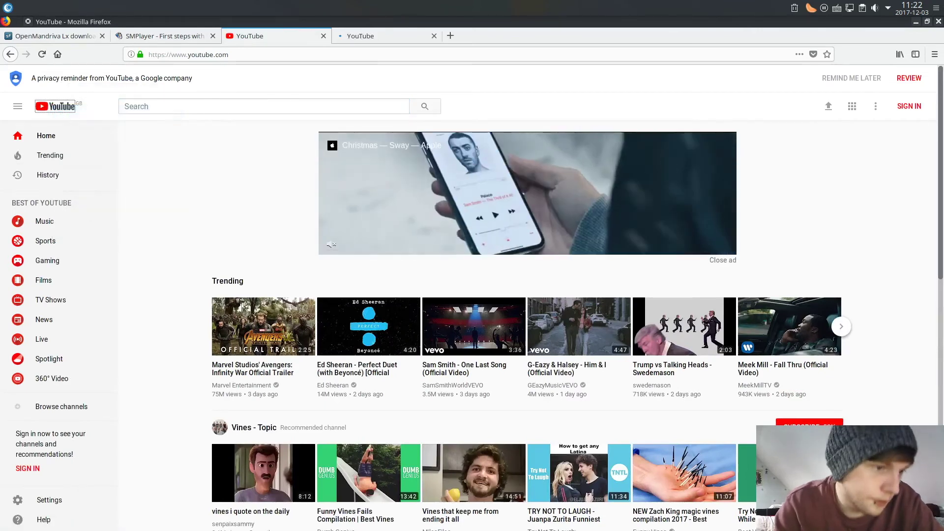
# Check the resource usage in System Monitor, and minimize all open windows to clear the desktop.
pyautogui.moveTo(491, 517)
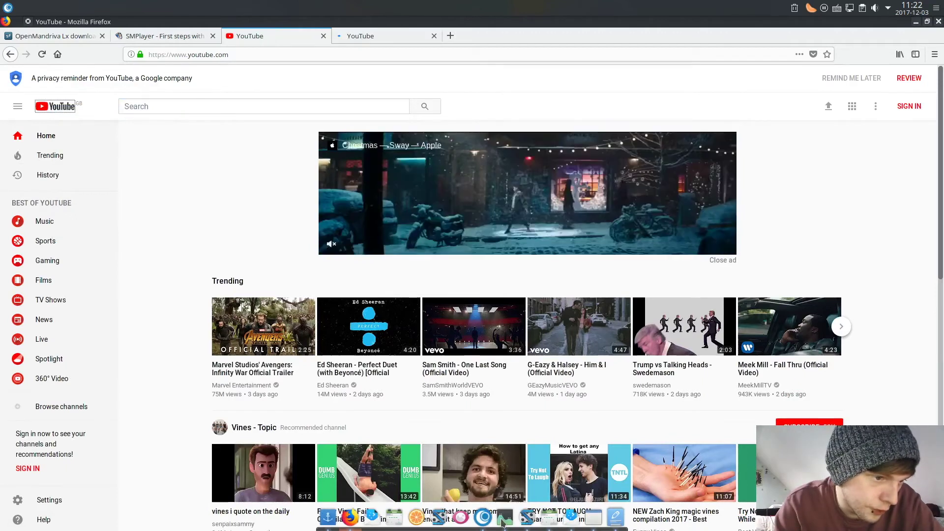
pyautogui.click(502, 522)
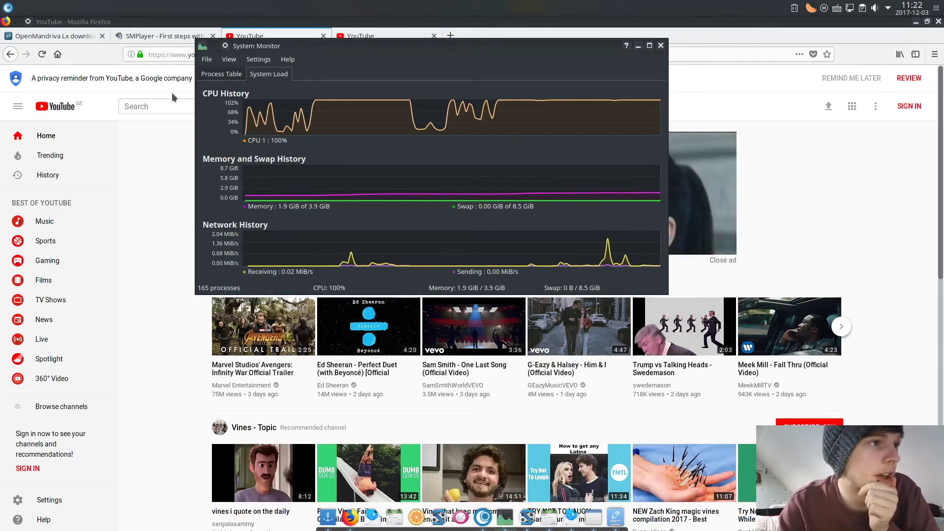
pyautogui.click(915, 22)
pyautogui.click(885, 24)
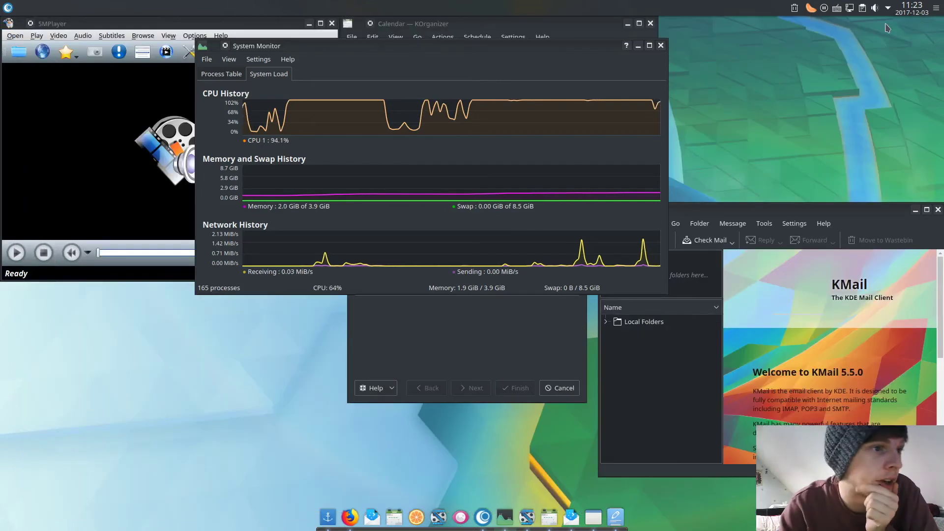
pyautogui.click(916, 211)
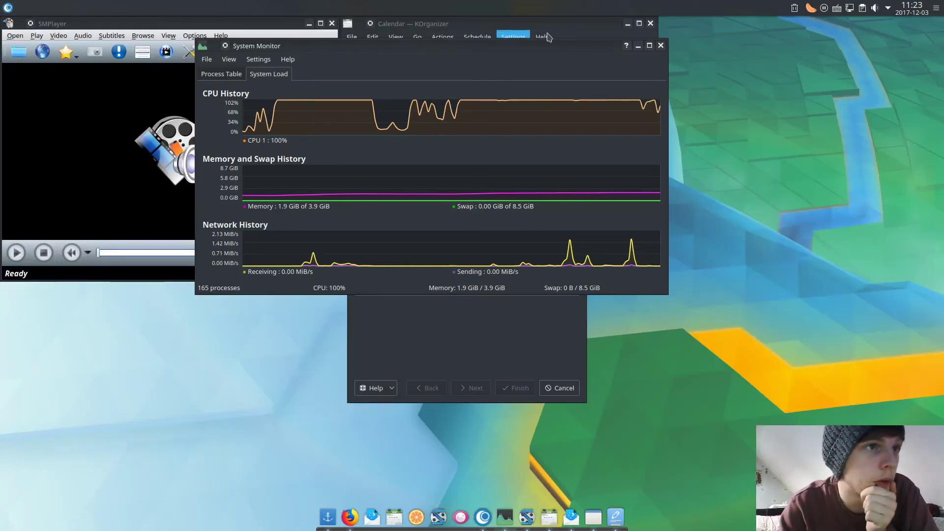
pyautogui.click(629, 24)
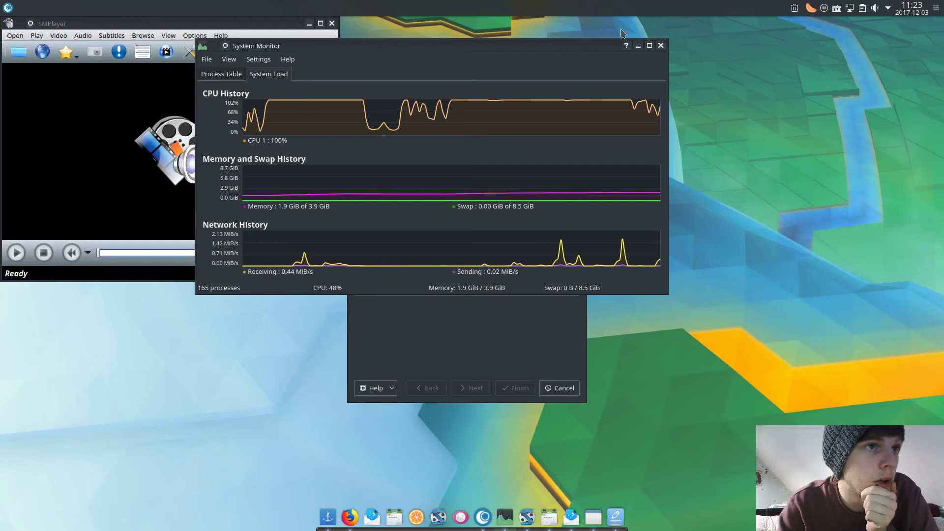
pyautogui.click(452, 327)
pyautogui.click(556, 100)
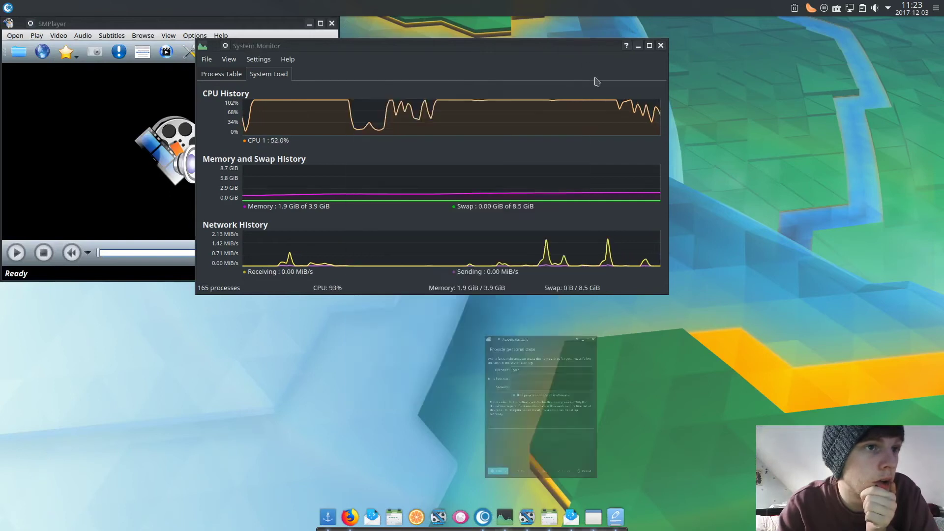
pyautogui.click(636, 45)
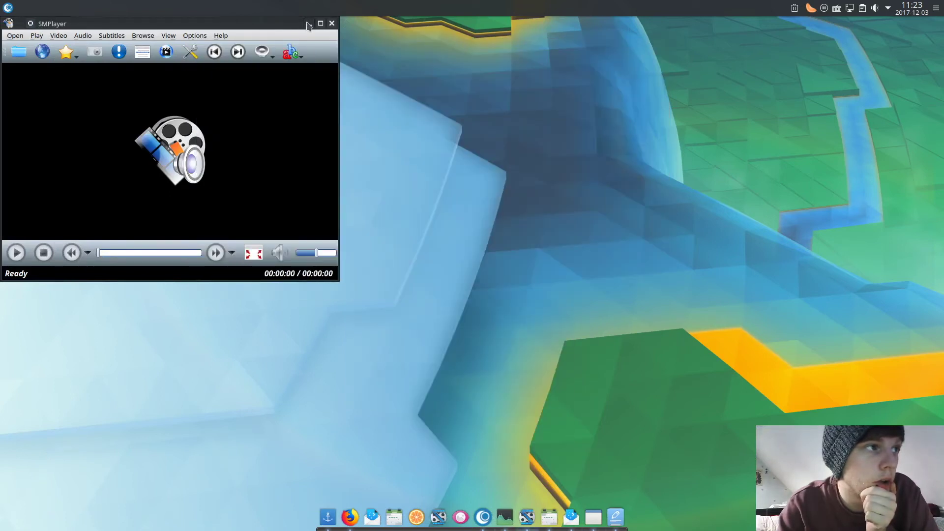
pyautogui.click(309, 23)
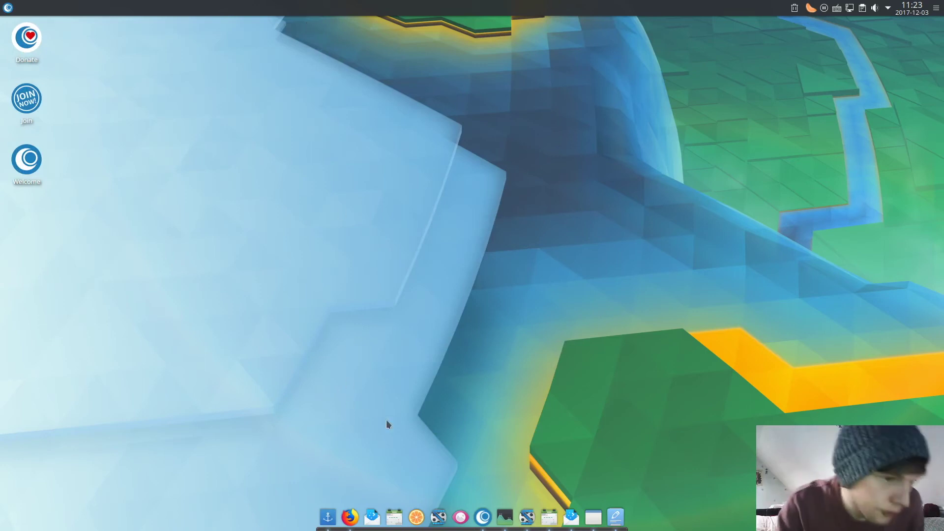
# Search the application launcher for "discover", open Discover, and move its window toward the desktop icons.
pyautogui.press('super')
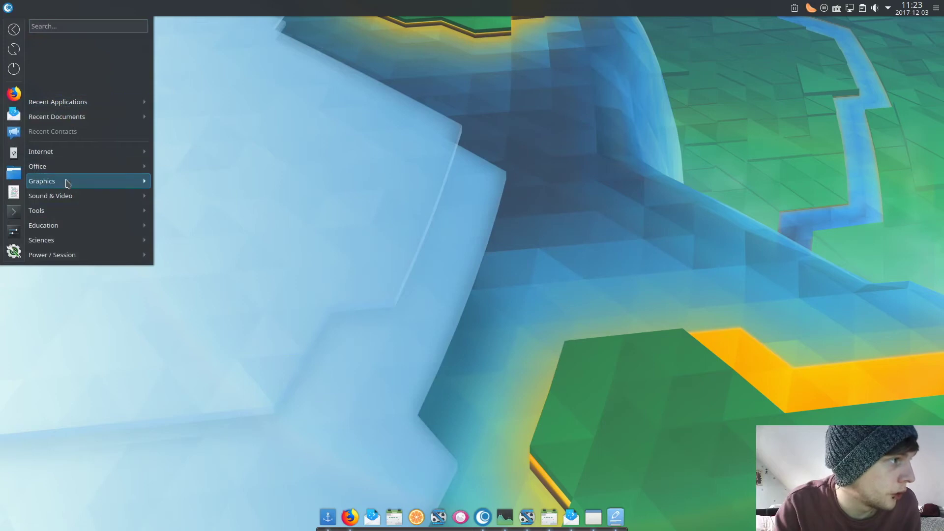
pyautogui.moveTo(68, 183)
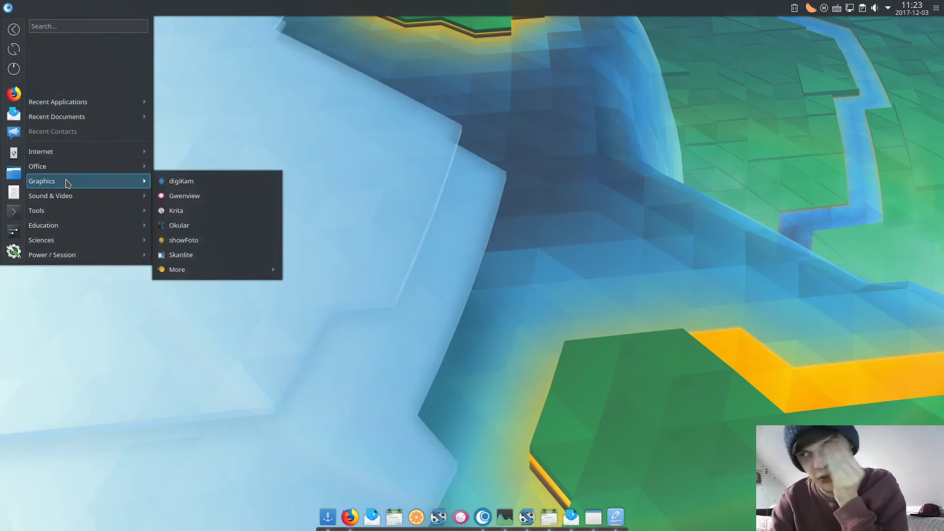
pyautogui.write('discover')
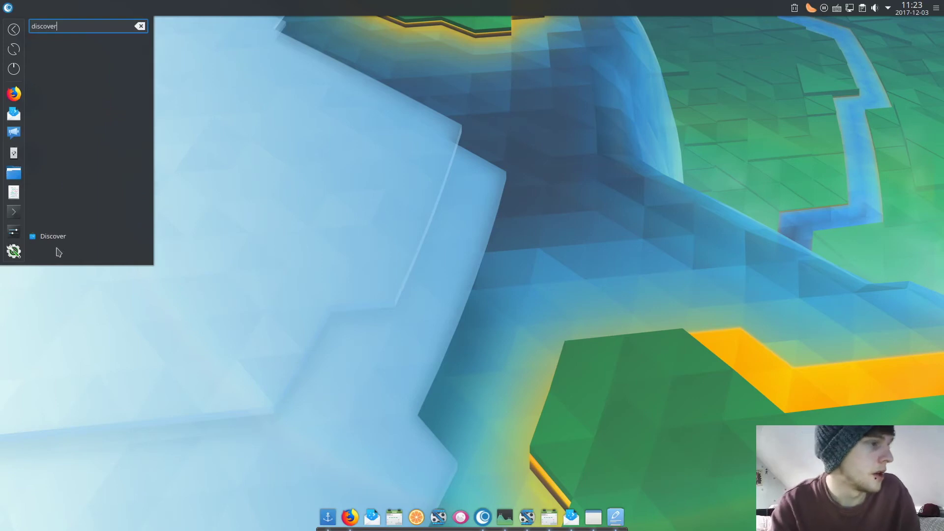
pyautogui.click(62, 238)
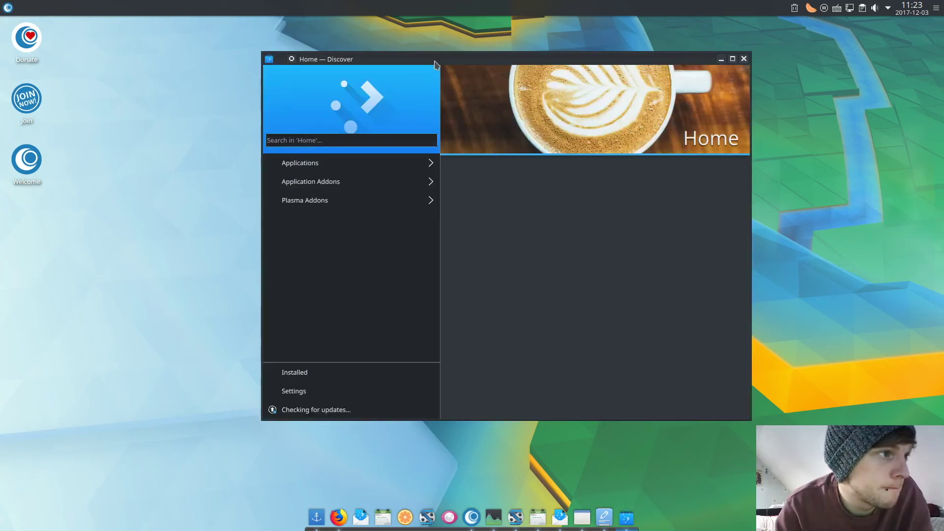
pyautogui.moveTo(435, 65); pyautogui.dragTo(297, 57)
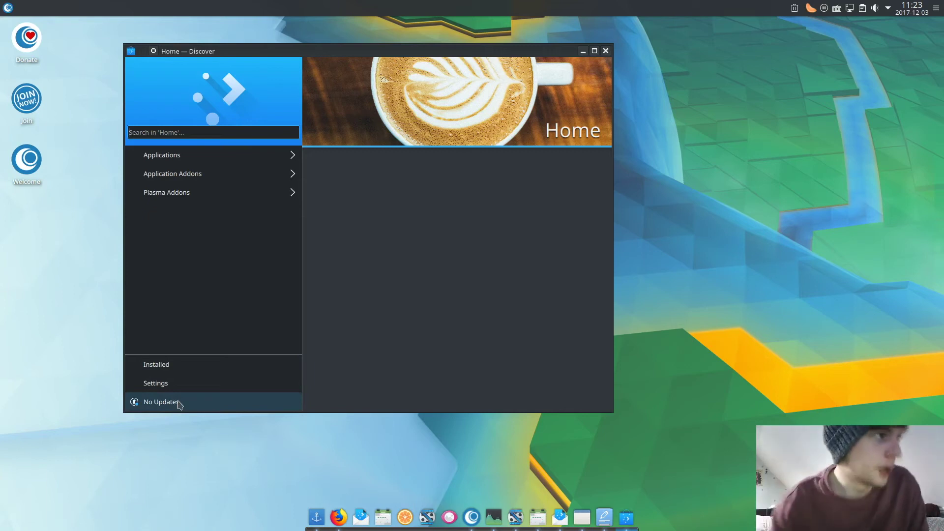
# Search Discover for "gimp" and install The GNU Image Manipulation Program, checking the system load in System Monitor during the installation.
pyautogui.write('gimkp')
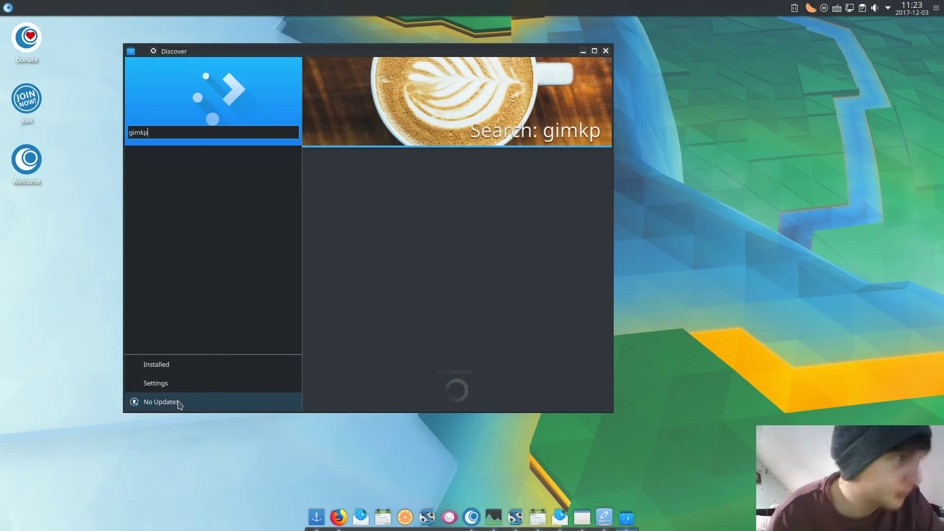
pyautogui.press('BackSpace')
pyautogui.press('BackSpace')
pyautogui.write('p')
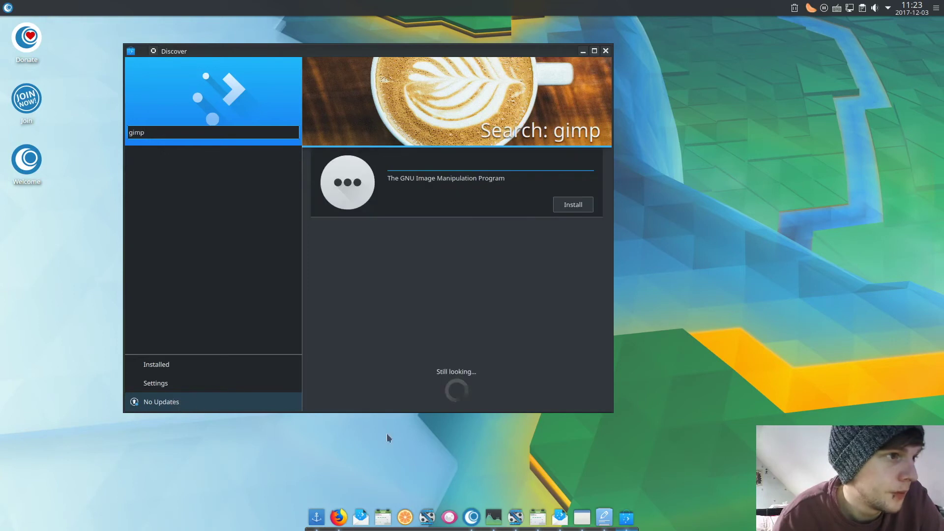
pyautogui.click(573, 205)
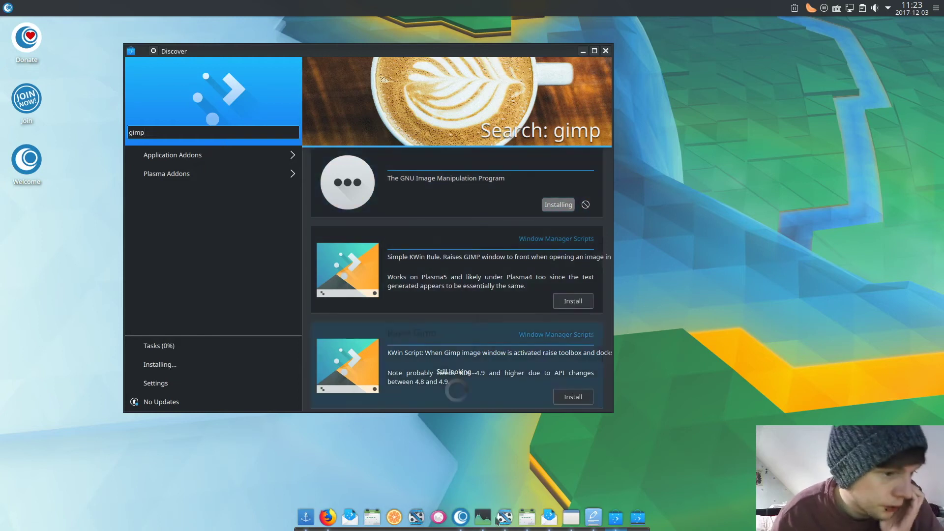
pyautogui.click(482, 517)
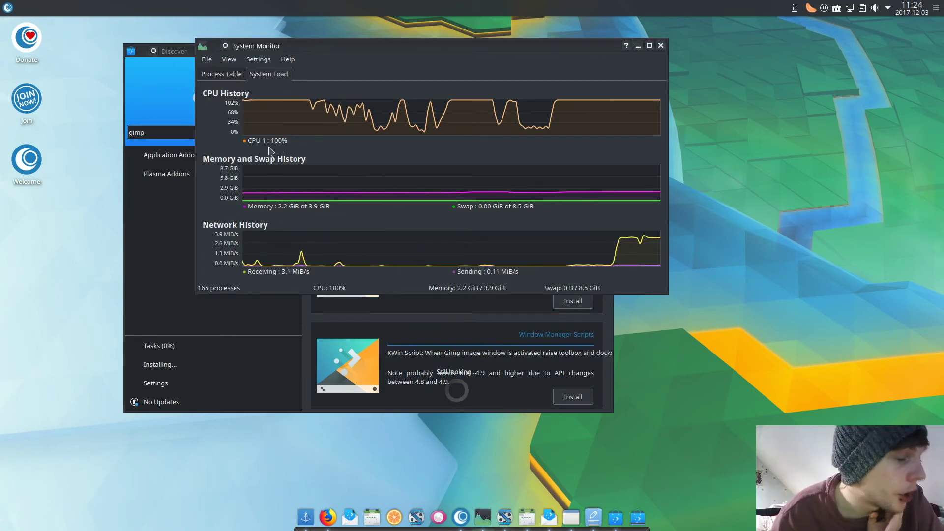
pyautogui.click(637, 45)
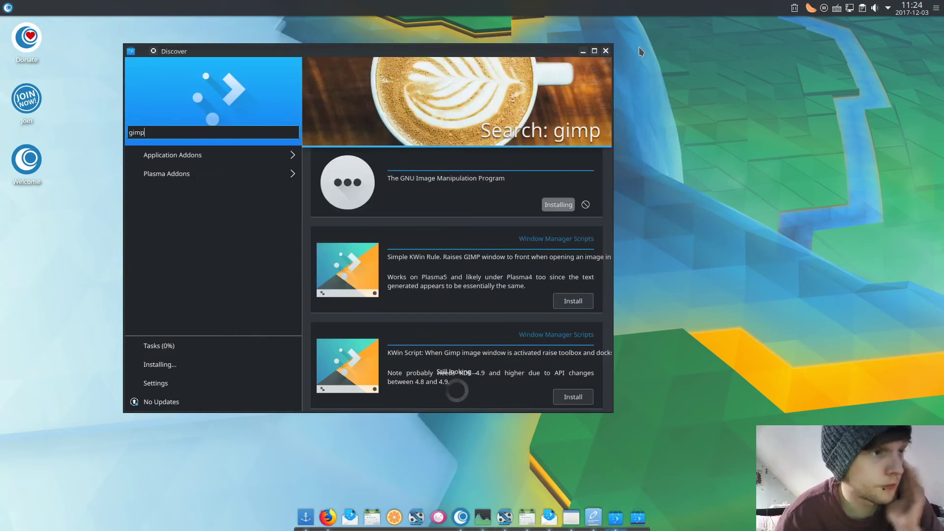
# Search the application launcher for "dolp" and open the Dolphin file manager in the home folder.
pyautogui.click(8, 8)
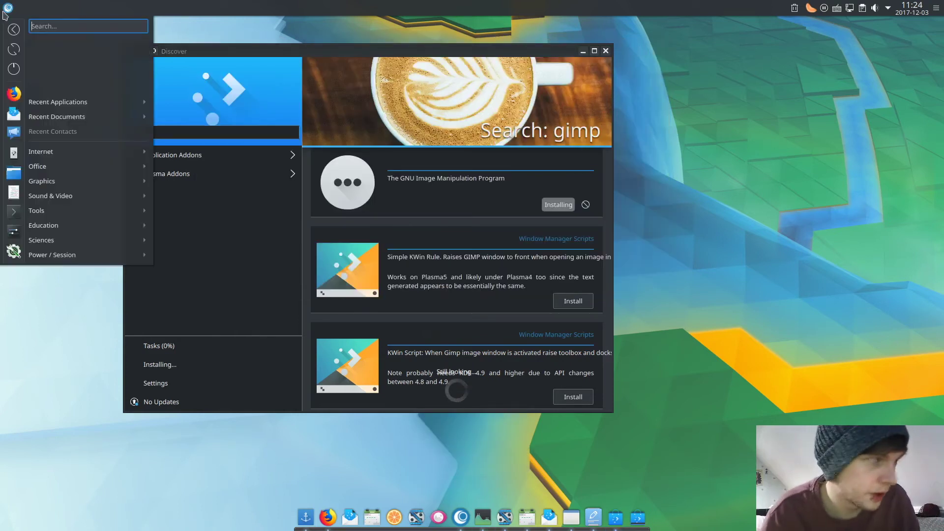
pyautogui.write('dolp')
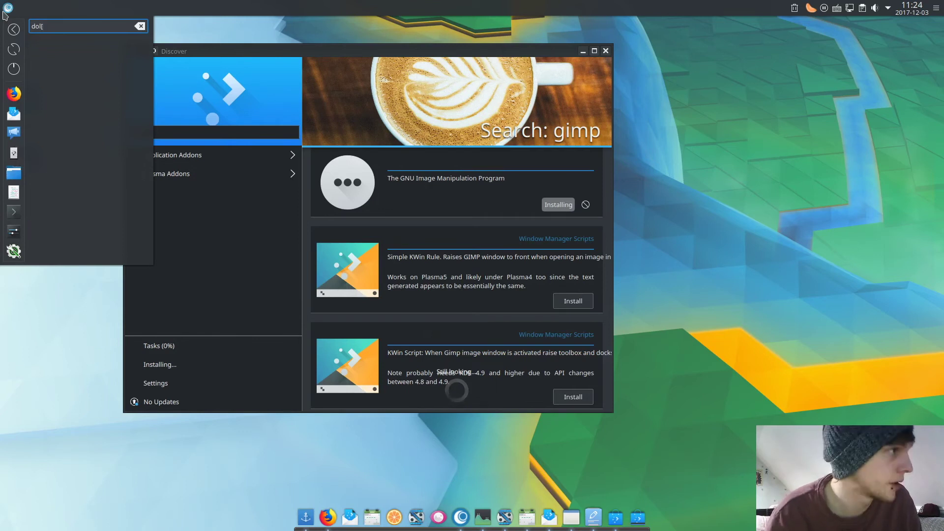
pyautogui.click(14, 173)
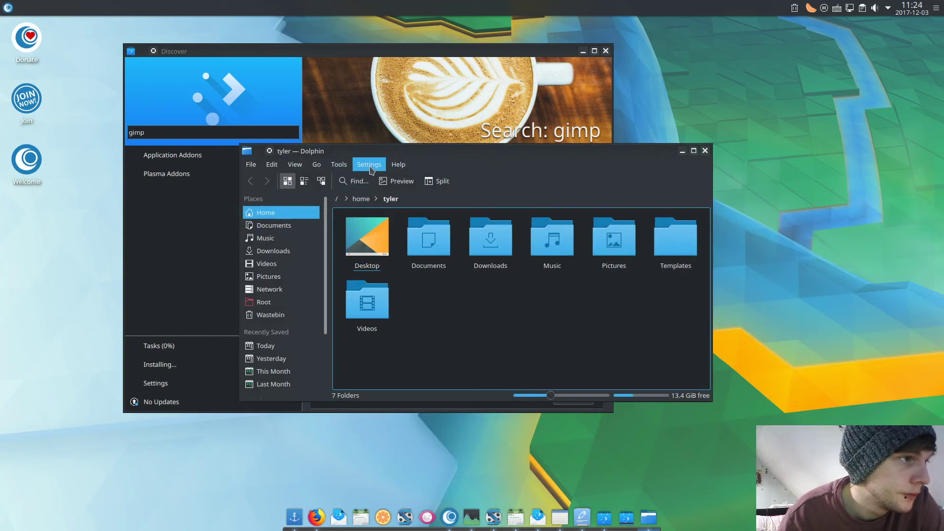
# Review Dolphin's version and library information in its About dialog, and close the dialog.
pyautogui.click(401, 167)
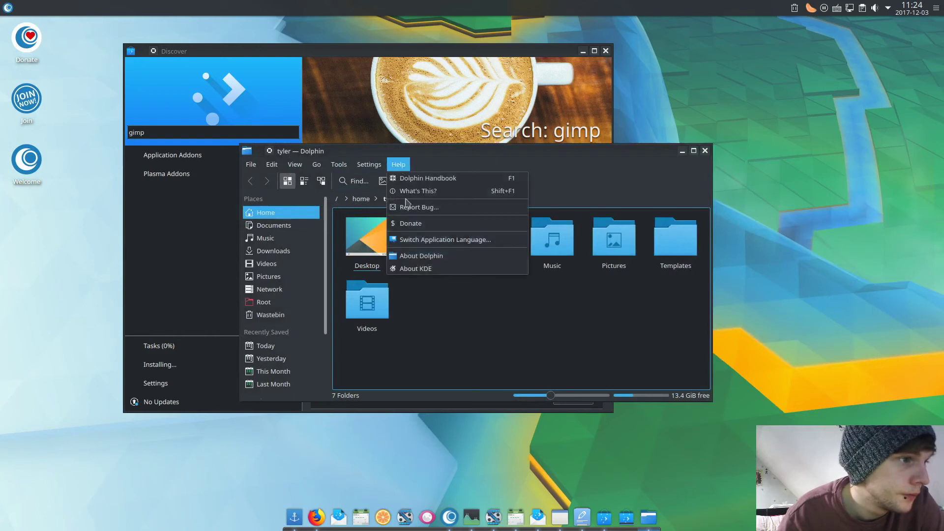
pyautogui.click(423, 256)
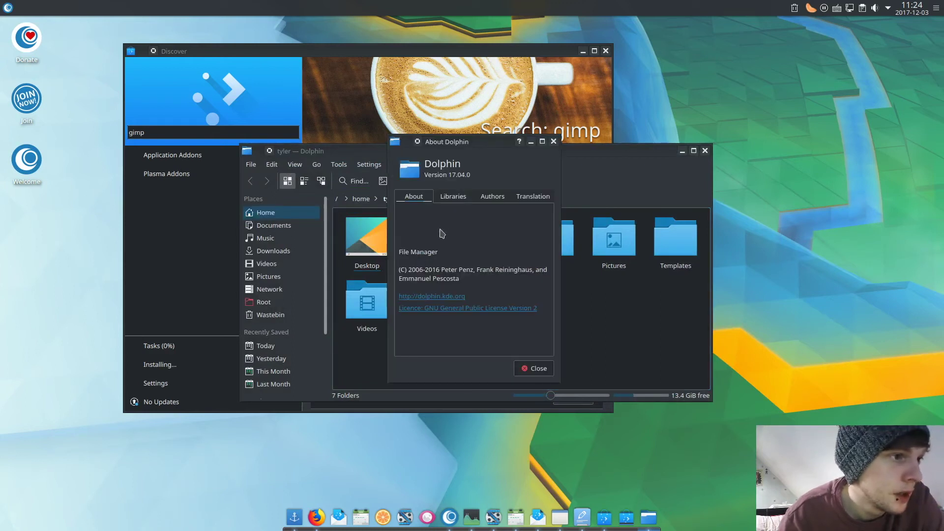
pyautogui.click(457, 197)
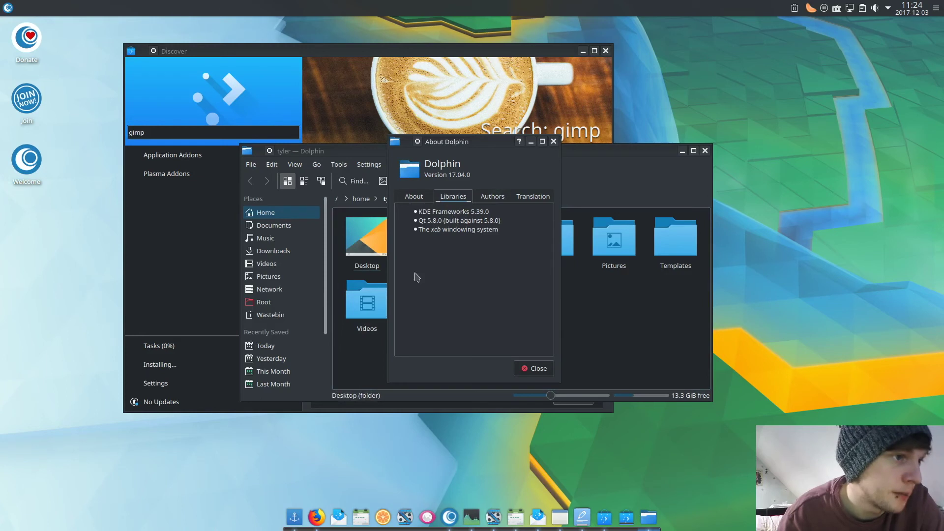
pyautogui.click(527, 374)
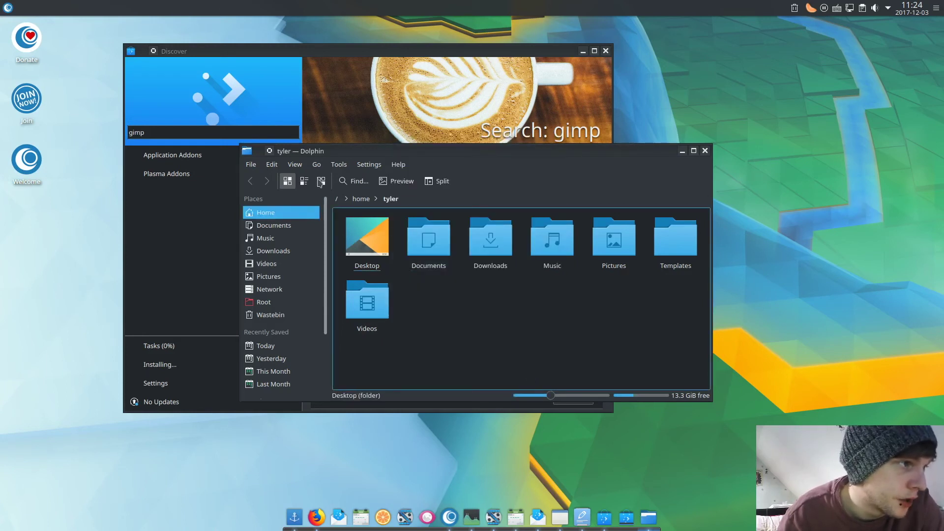
# Open the Documents place in a new Dolphin tab and minimize the Dolphin window.
pyautogui.click(278, 226)
pyautogui.rightClick(277, 225)
pyautogui.click(339, 236)
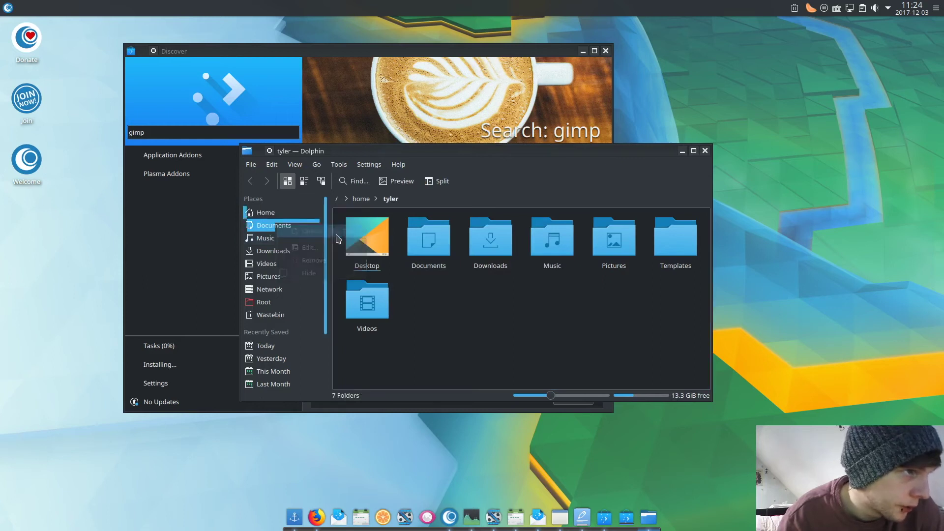
pyautogui.click(682, 152)
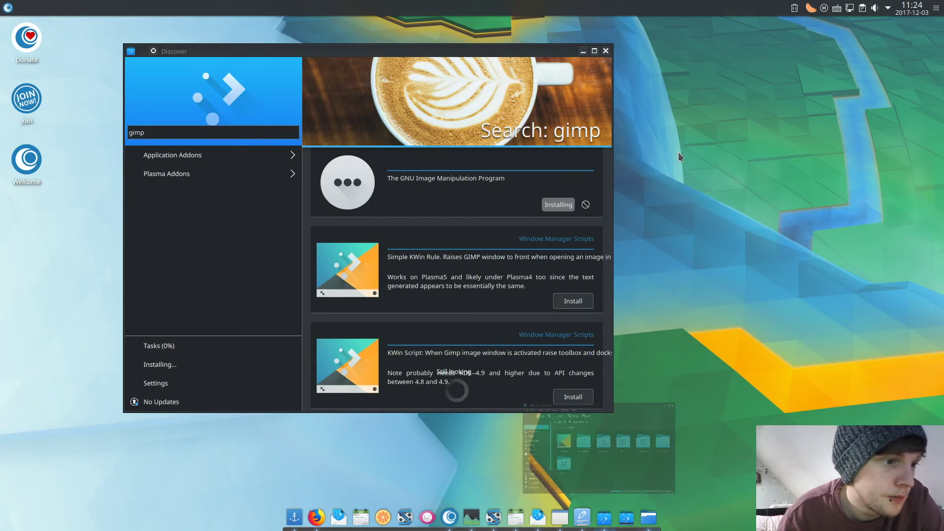
# Bring up the KOrganizer calendar and tile it in the screen's upper-left quarter, with Discover in the lower-left quarter.
pyautogui.click(517, 520)
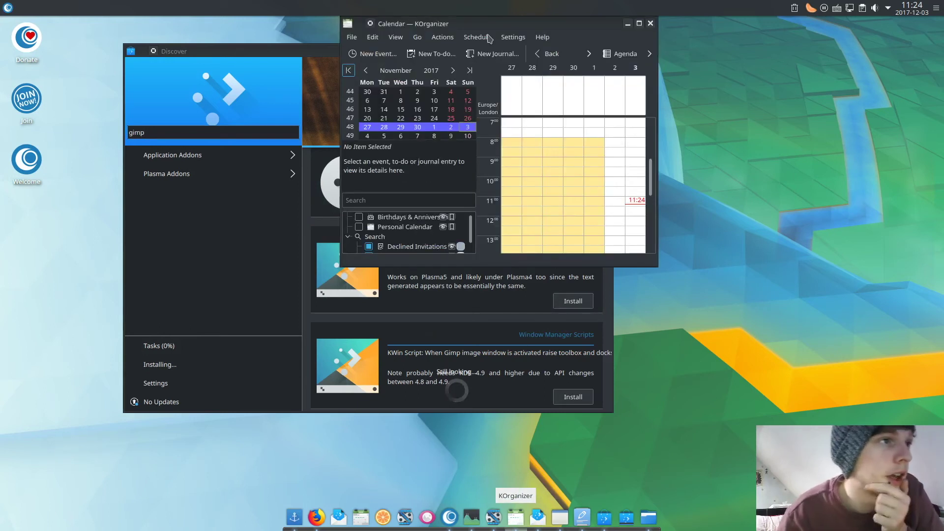
pyautogui.moveTo(470, 37); pyautogui.dragTo(3, 86)
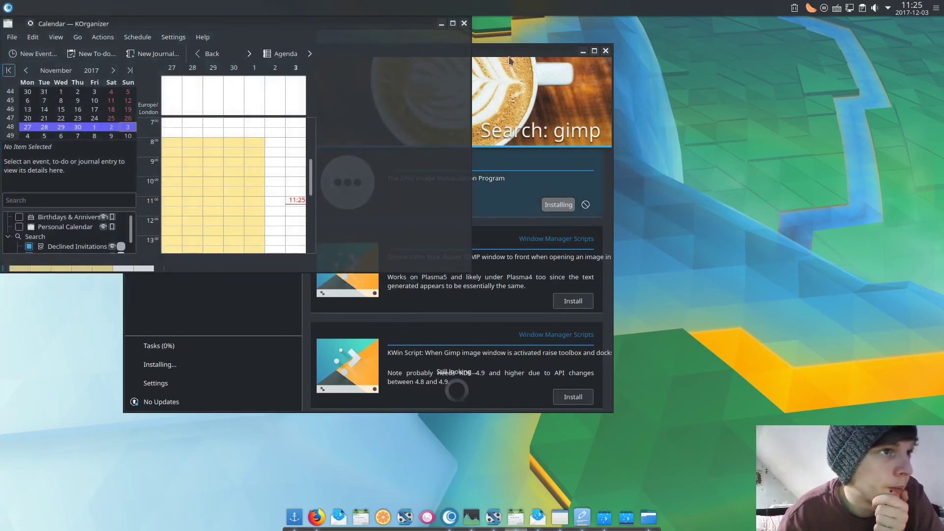
pyautogui.moveTo(511, 51); pyautogui.dragTo(3, 474)
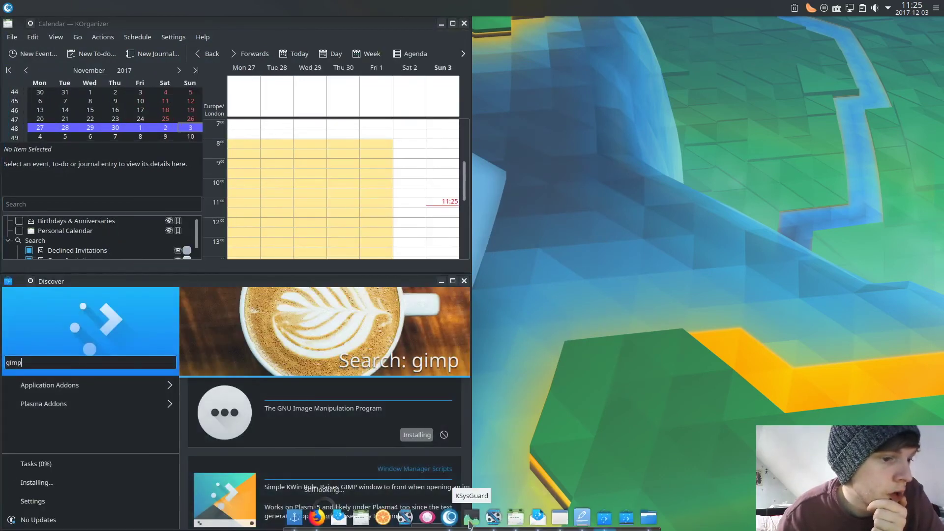
# Bring up System Monitor and Dolphin, tiling System Monitor in the screen's upper-right quarter and Dolphin in the lower-right quarter.
pyautogui.click(469, 521)
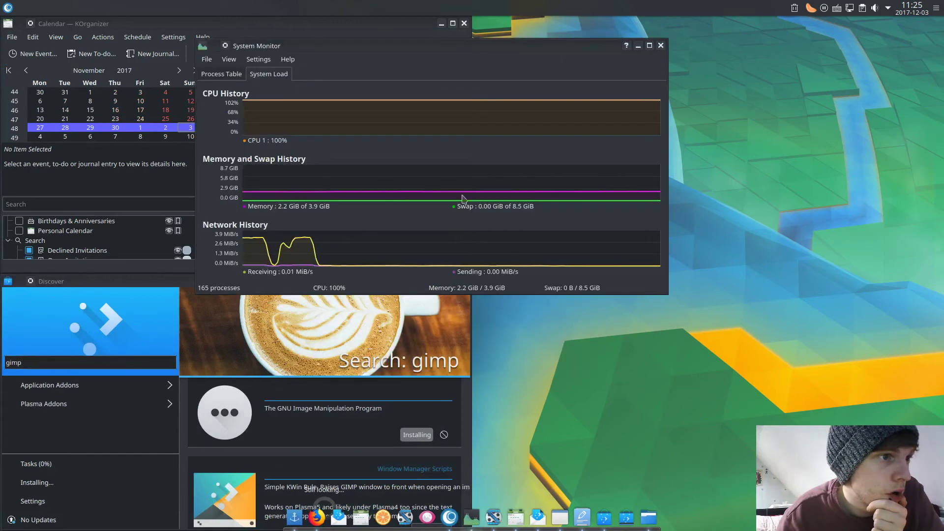
pyautogui.moveTo(474, 43); pyautogui.dragTo(941, 23)
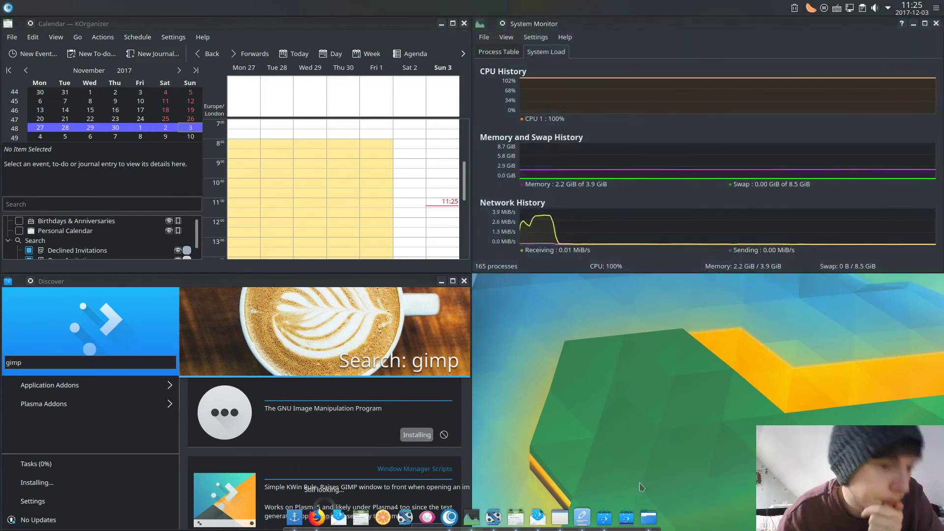
pyautogui.click(645, 524)
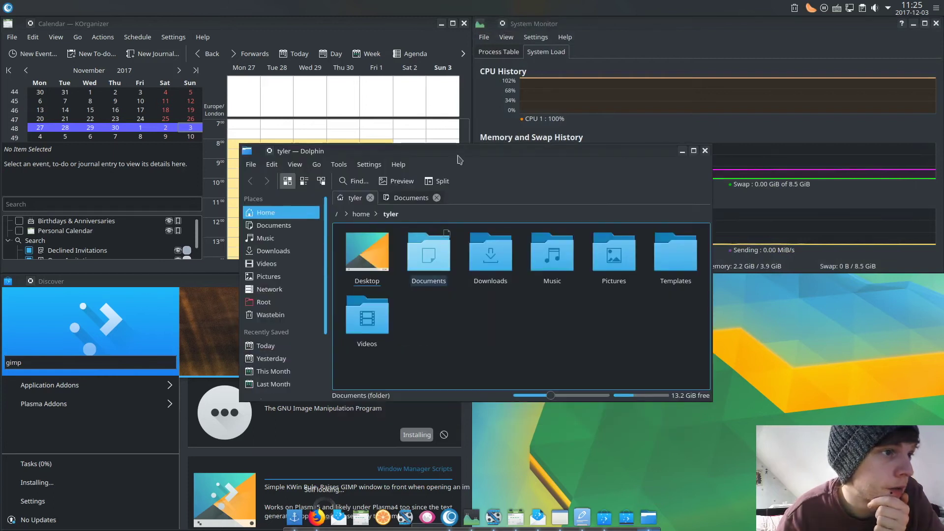
pyautogui.press('super+Page_Down')
pyautogui.click(723, 525)
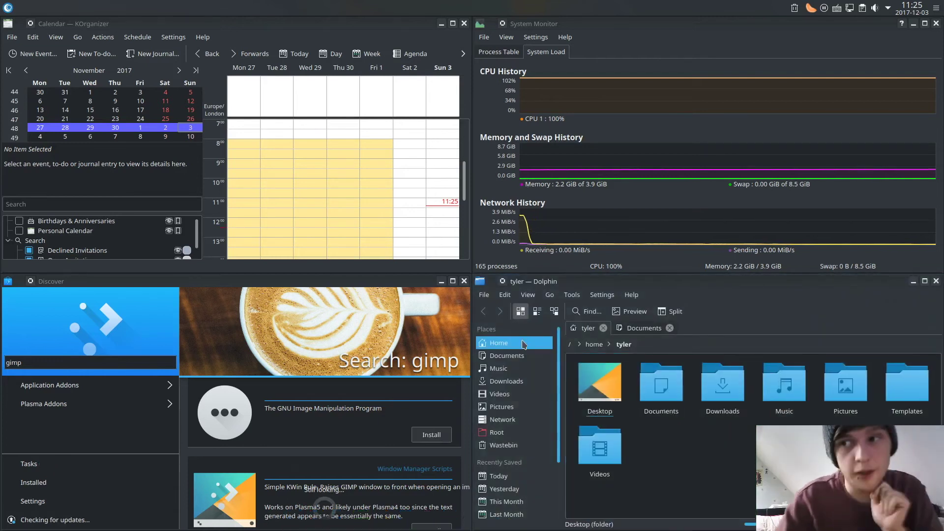
# Bring up the untitled LibreOffice Writer document to inspect its interface in the dark theme, and start closing it.
pyautogui.moveTo(493, 526)
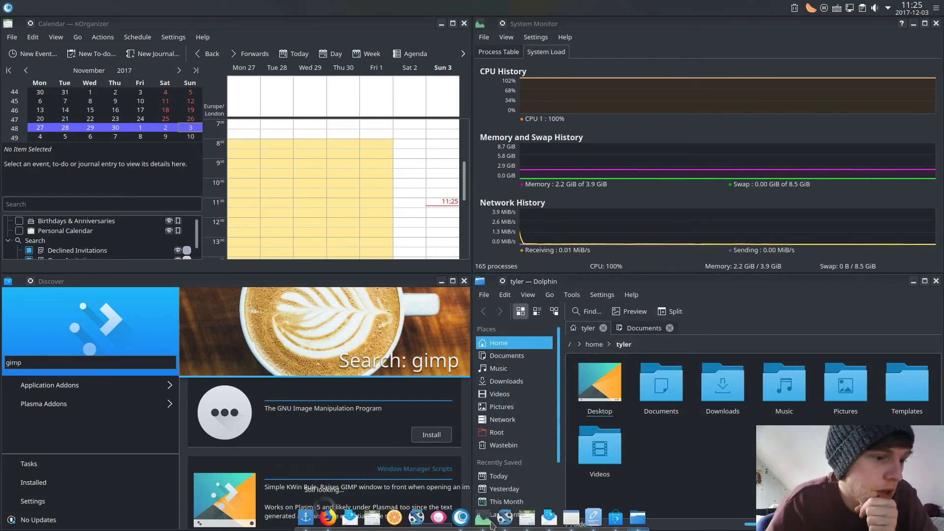
pyautogui.click(595, 521)
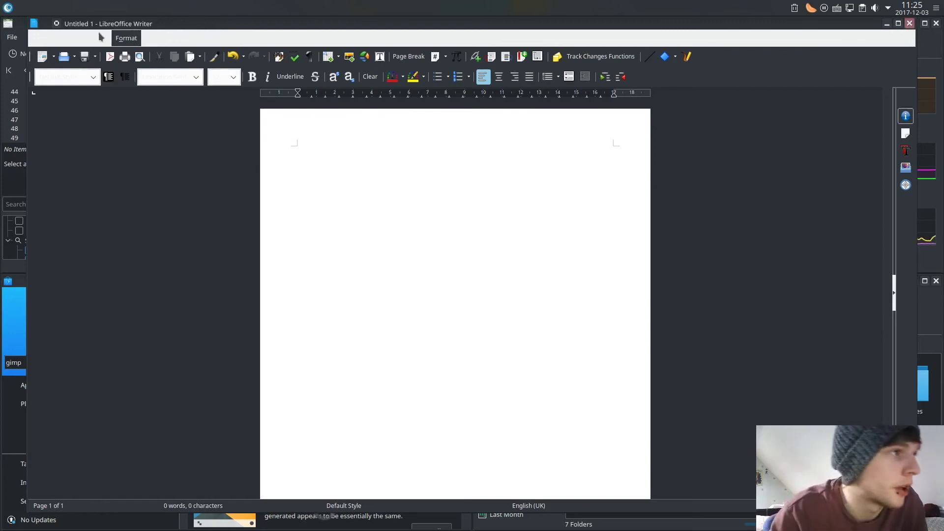
pyautogui.click(909, 23)
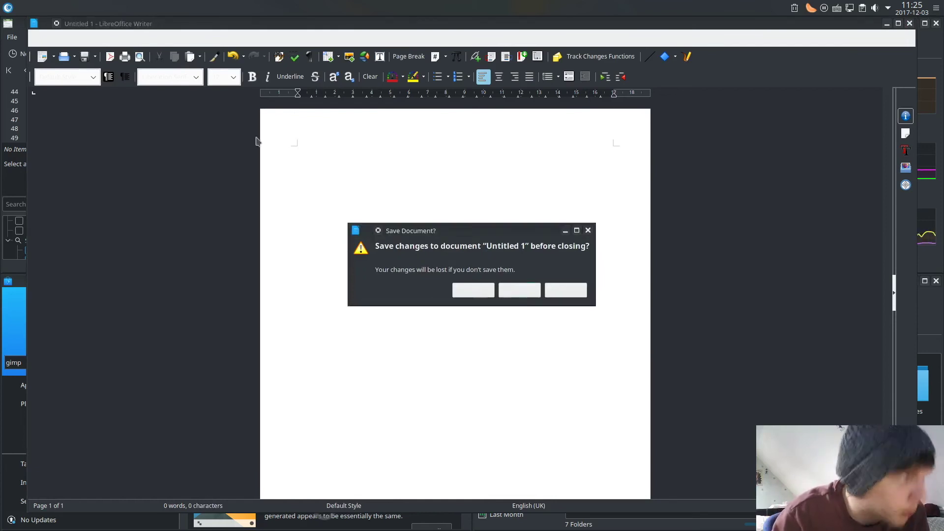
# Apply the Breeze look and feel as workspace theme in System Settings, and close the untitled Writer document without saving.
pyautogui.click(9, 8)
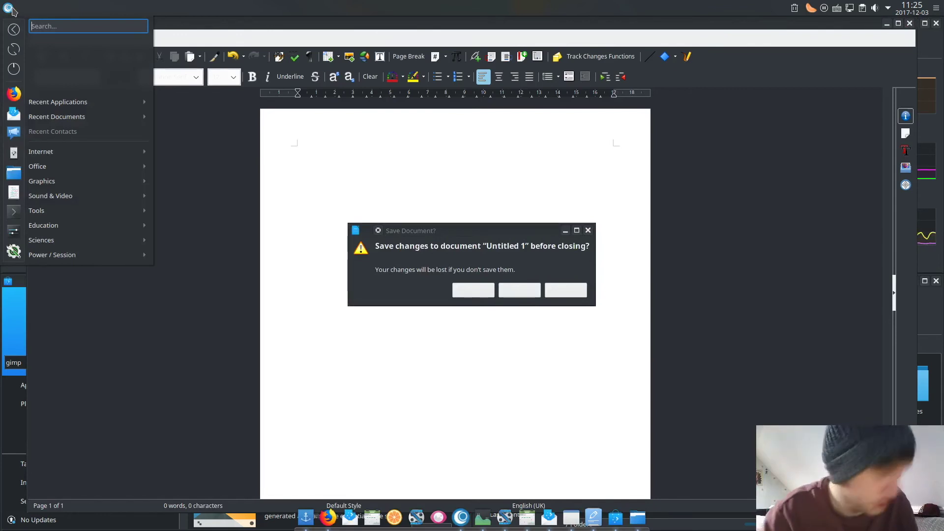
pyautogui.write('settings')
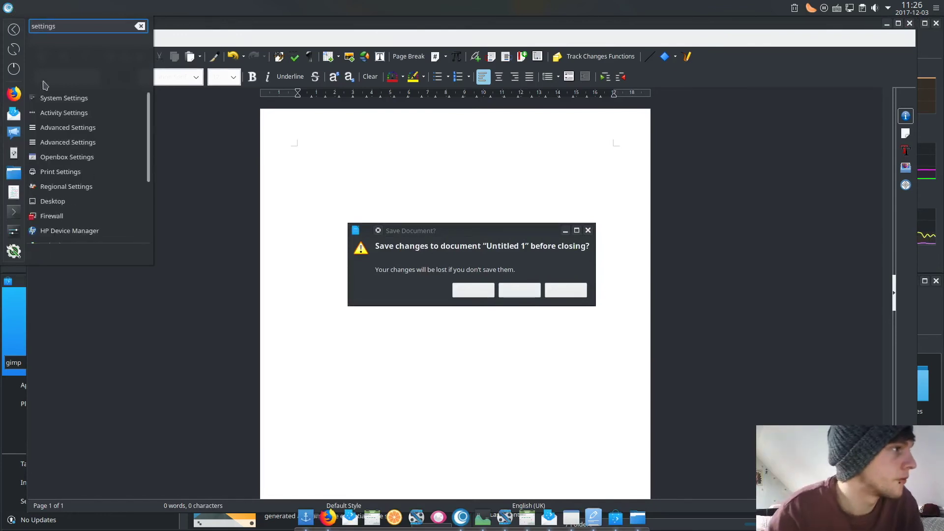
pyautogui.click(72, 100)
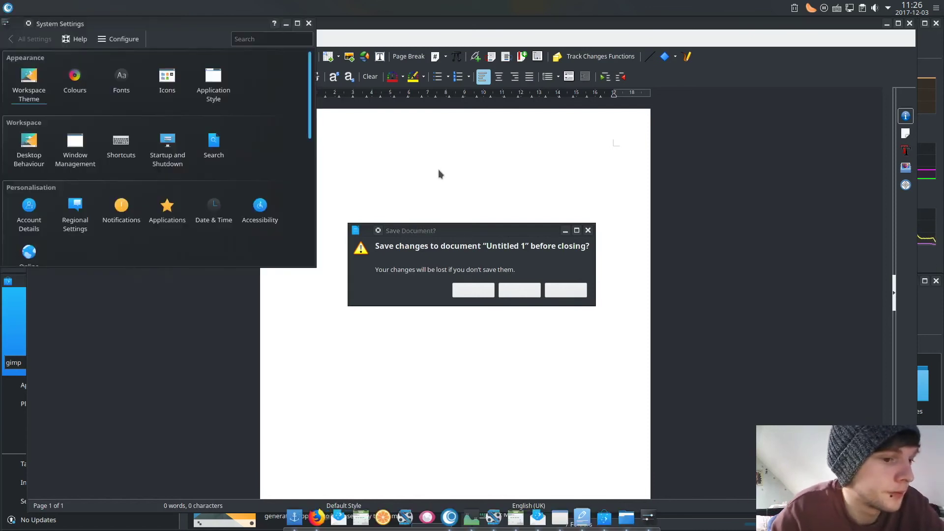
pyautogui.click(28, 81)
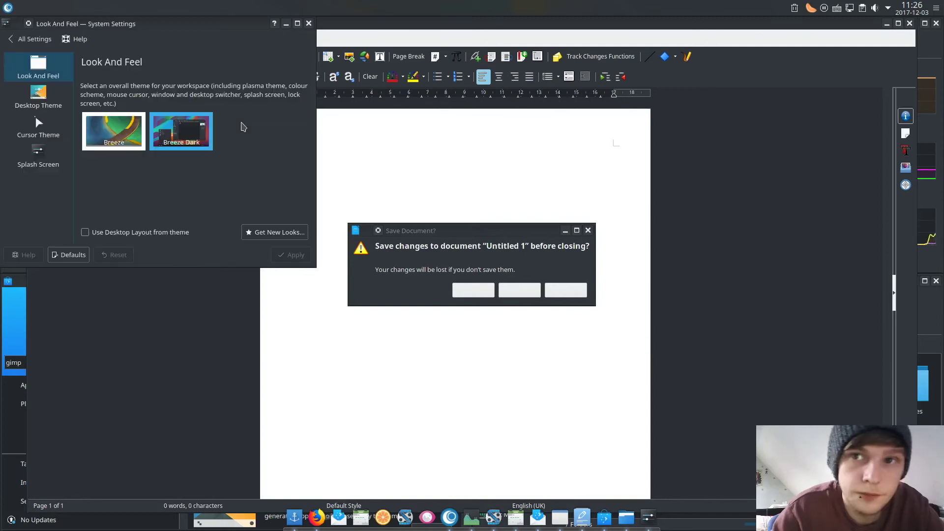
pyautogui.click(130, 125)
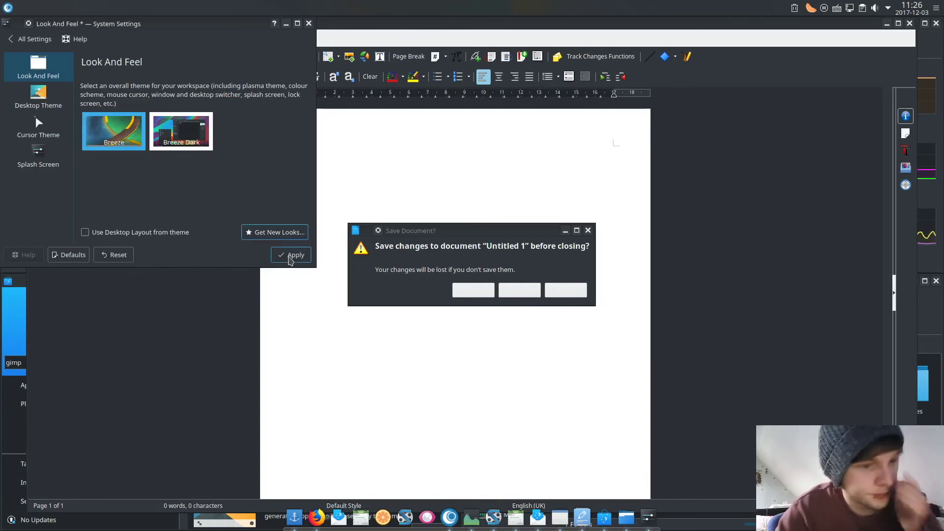
pyautogui.click(290, 260)
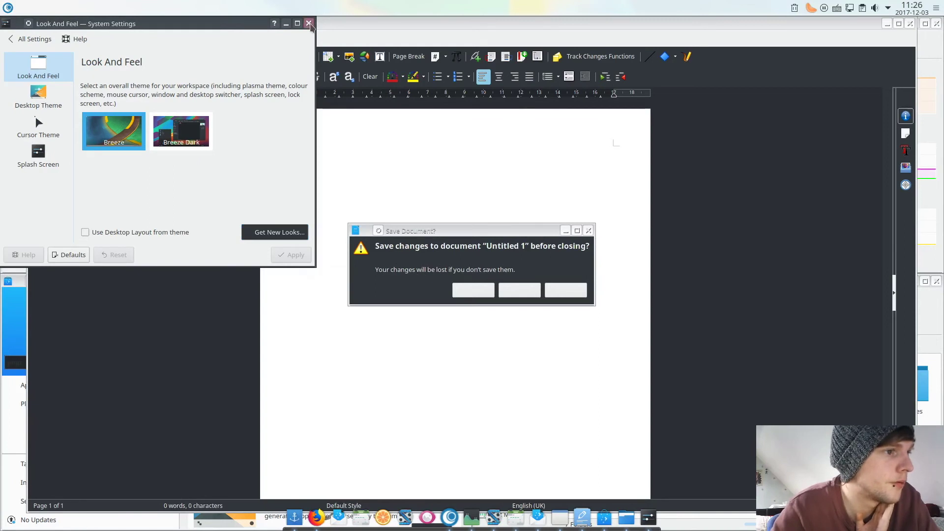
pyautogui.click(309, 23)
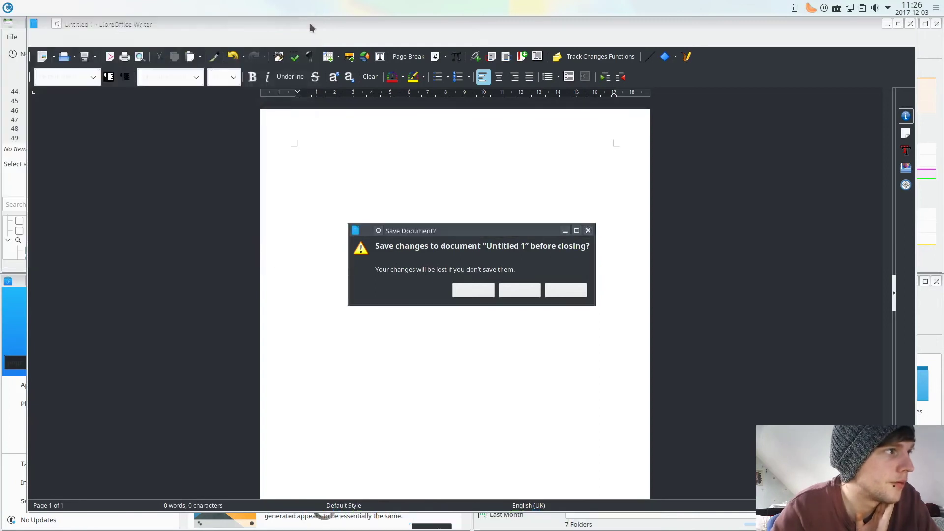
pyautogui.click(511, 294)
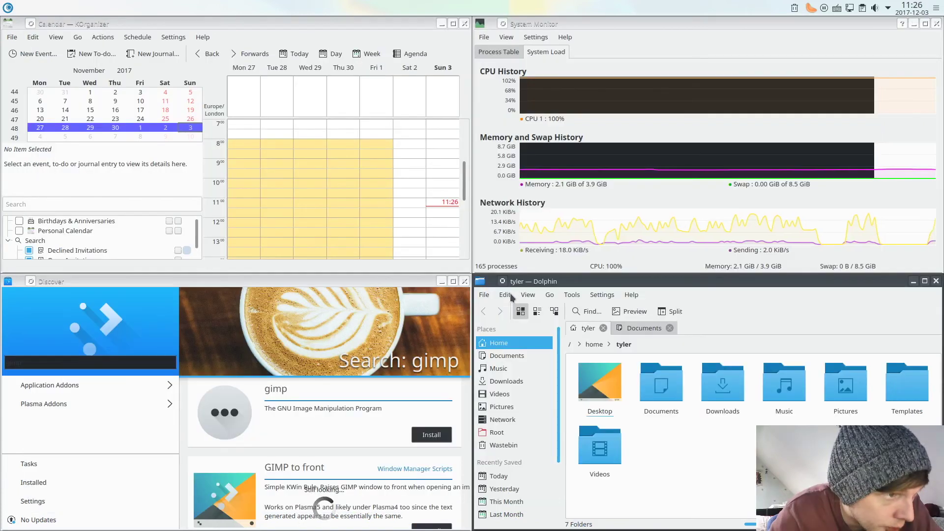
# Search the application launcher for "writ", open LibreOffice Writer and enter "Hello!" in the blank document.
pyautogui.click(8, 11)
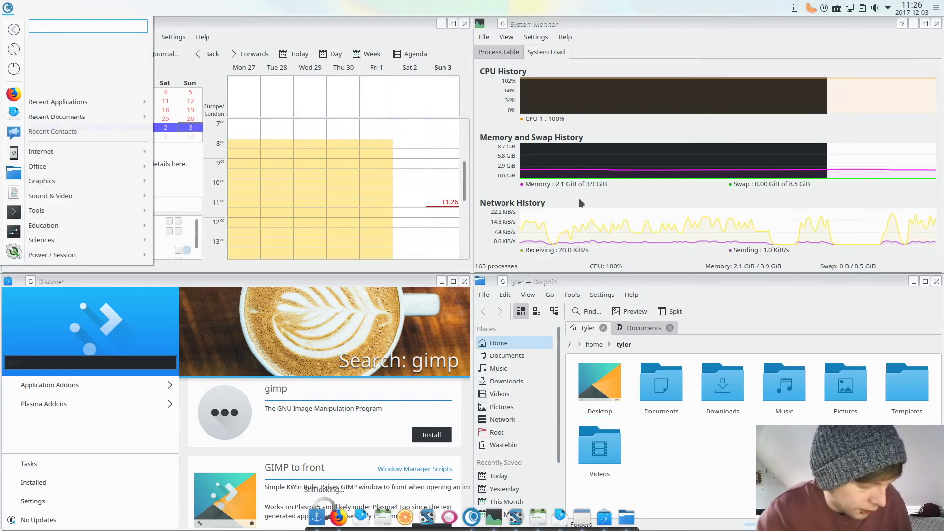
pyautogui.press('Escape')
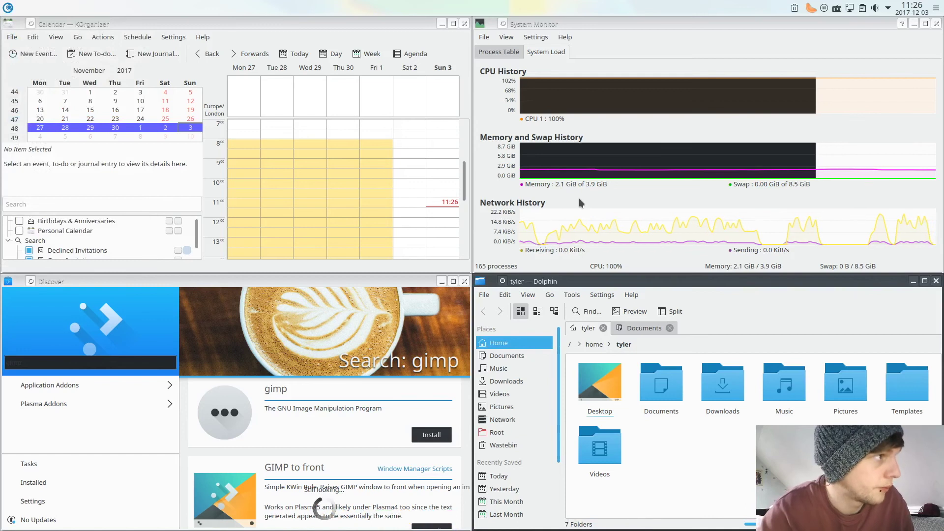
pyautogui.click(8, 7)
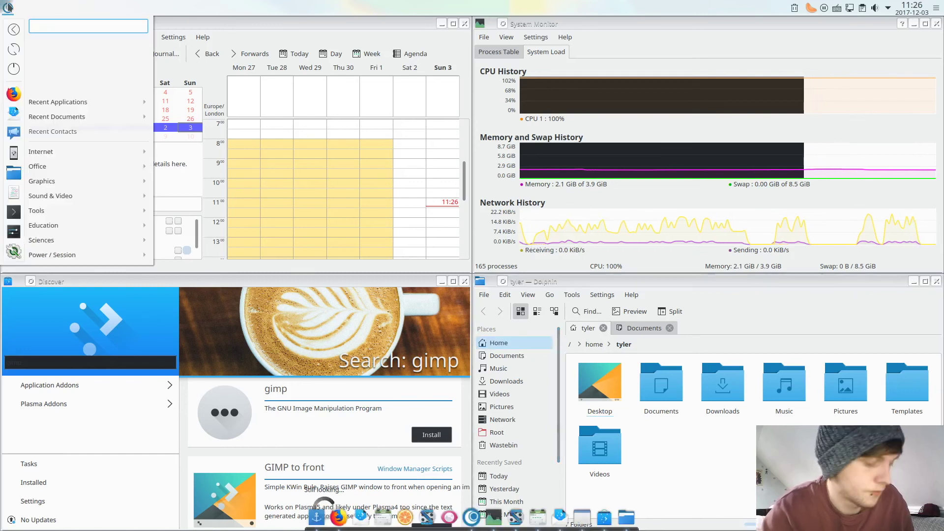
pyautogui.write('writ')
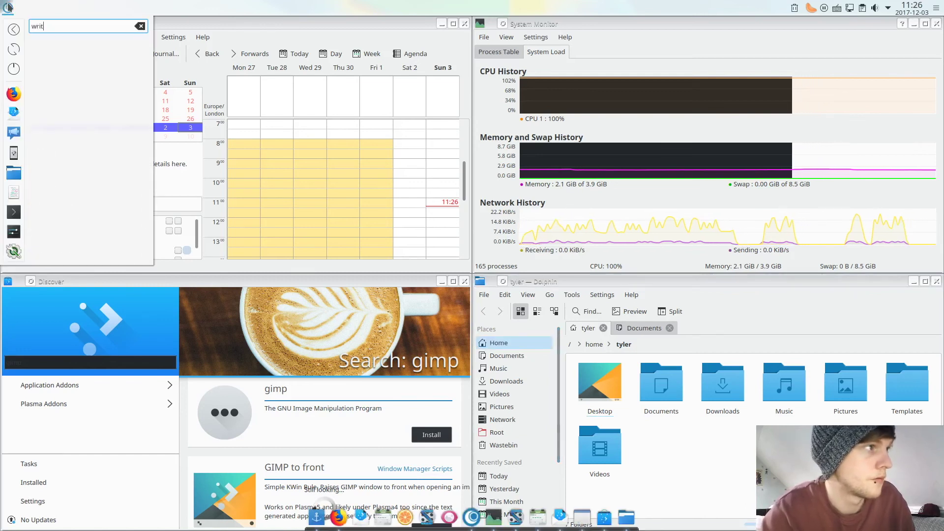
pyautogui.click(96, 196)
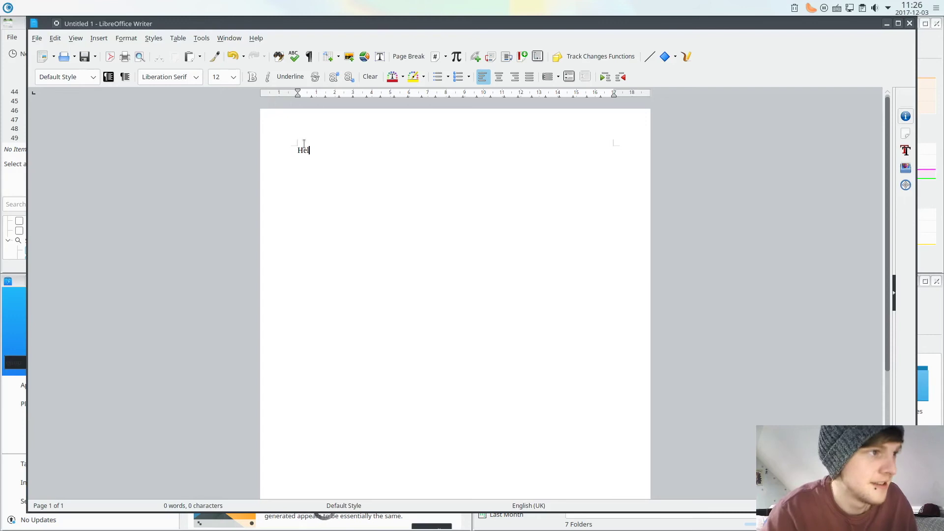
# Check the LibreOffice version and build information in its About dialog, and close the dialog.
pyautogui.click(205, 39)
pyautogui.moveTo(262, 38)
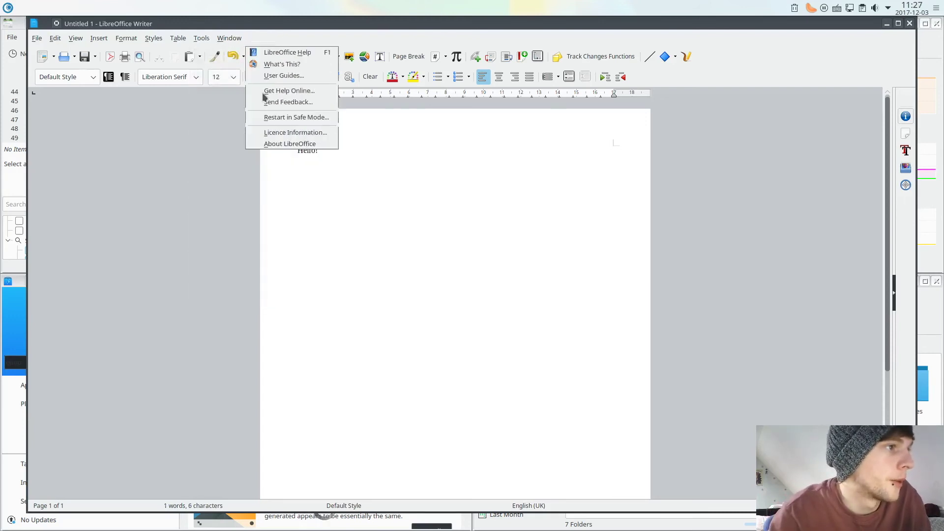
pyautogui.click(278, 143)
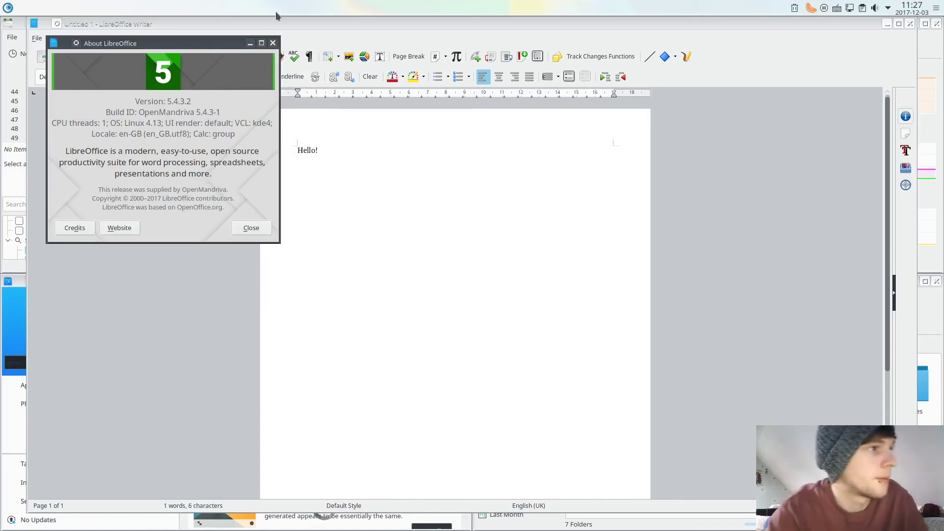
pyautogui.click(273, 44)
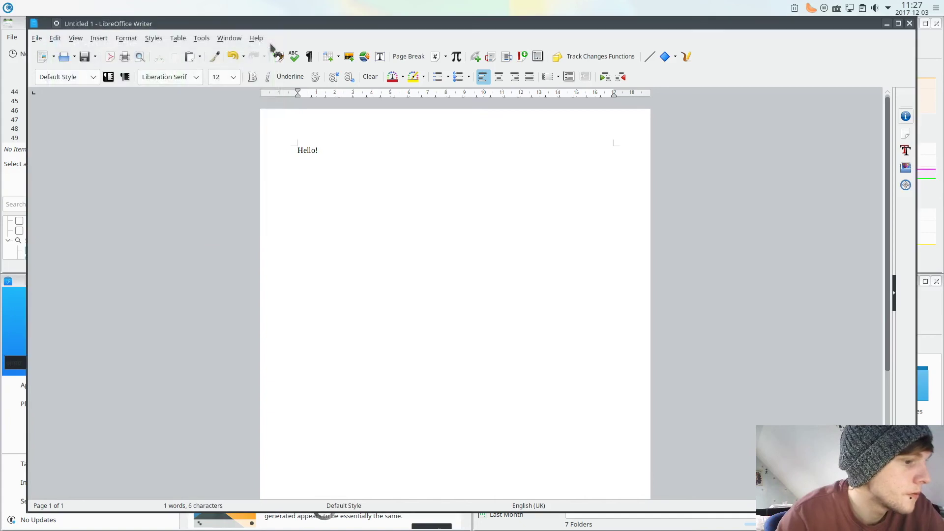
# Bring up System Monitor from the dock and move its window over the Writer document.
pyautogui.moveTo(507, 524)
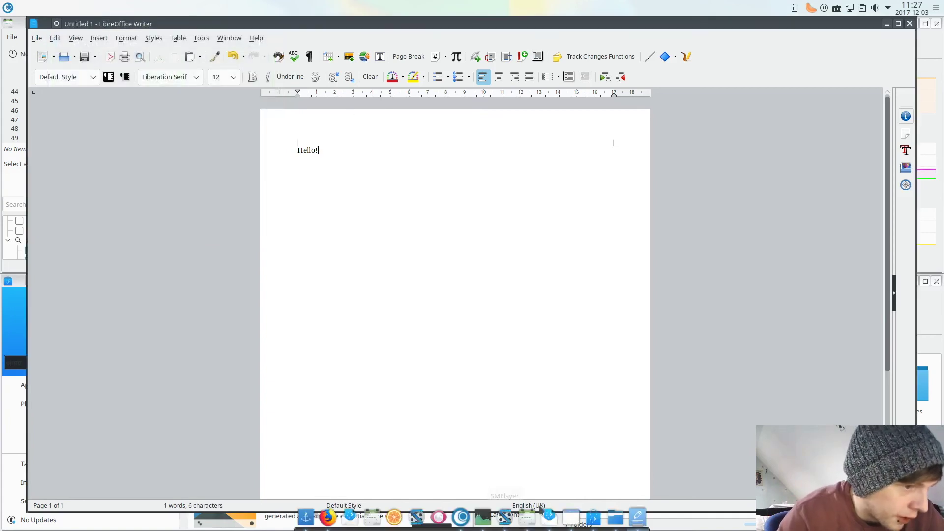
pyautogui.moveTo(462, 524)
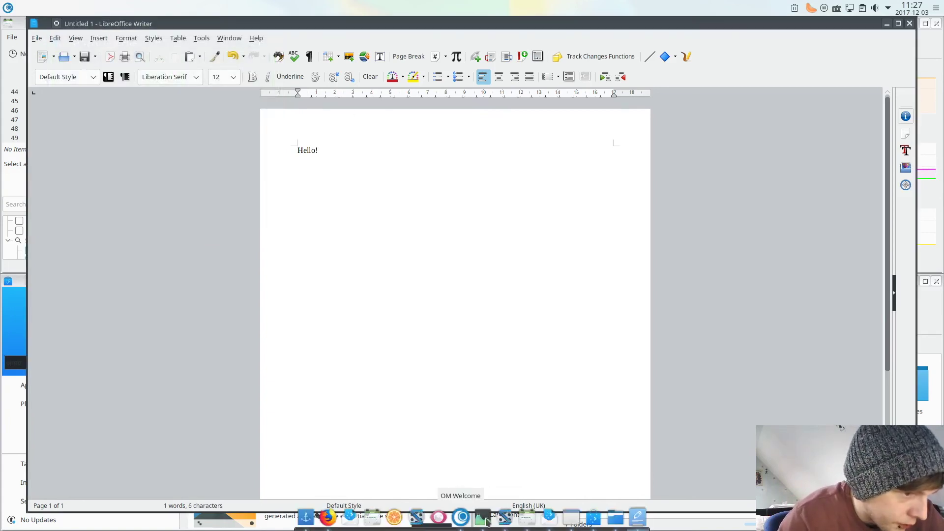
pyautogui.click(487, 522)
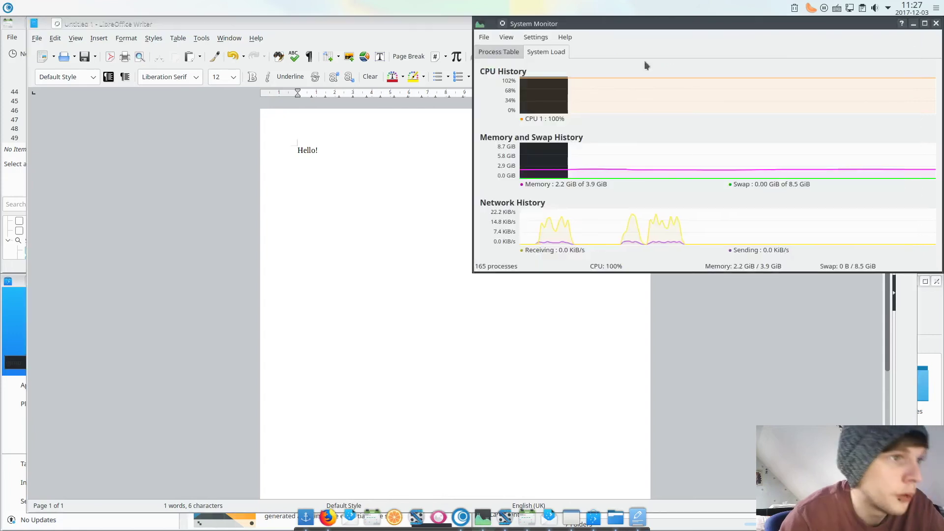
pyautogui.moveTo(605, 35); pyautogui.dragTo(296, 117)
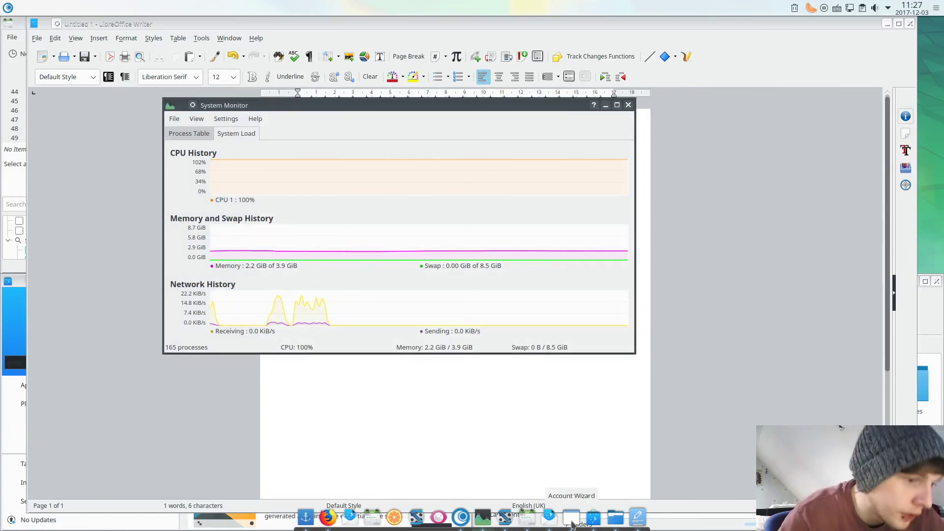
# Close the untitled LibreOffice Writer document from the dock without saving its changes.
pyautogui.rightClick(639, 523)
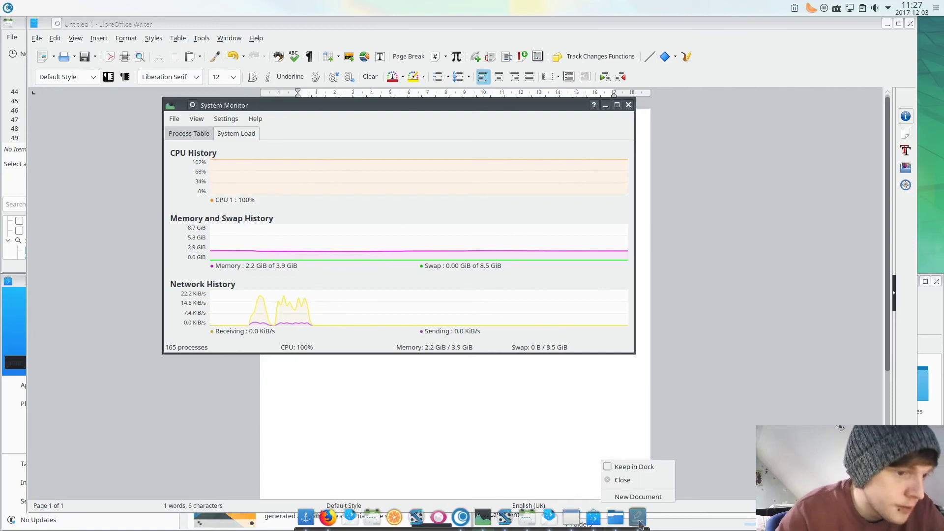
pyautogui.click(624, 480)
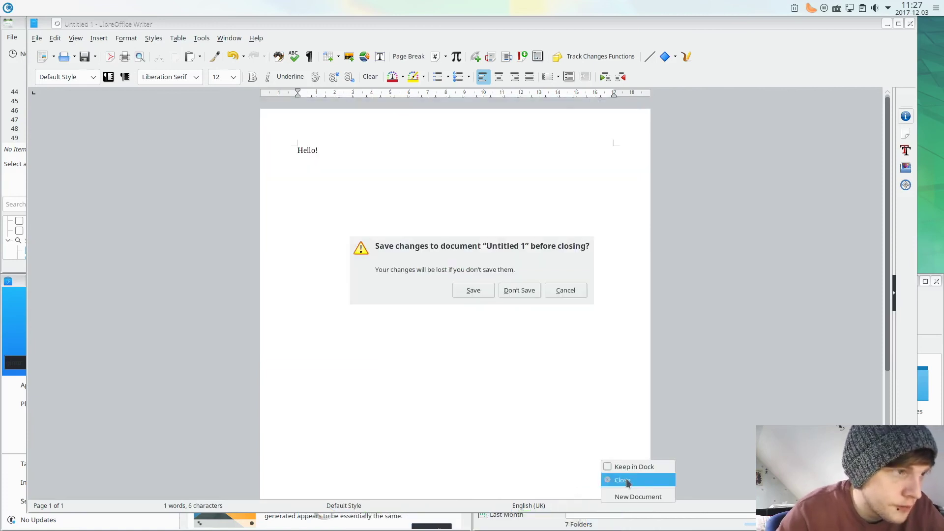
pyautogui.click(516, 291)
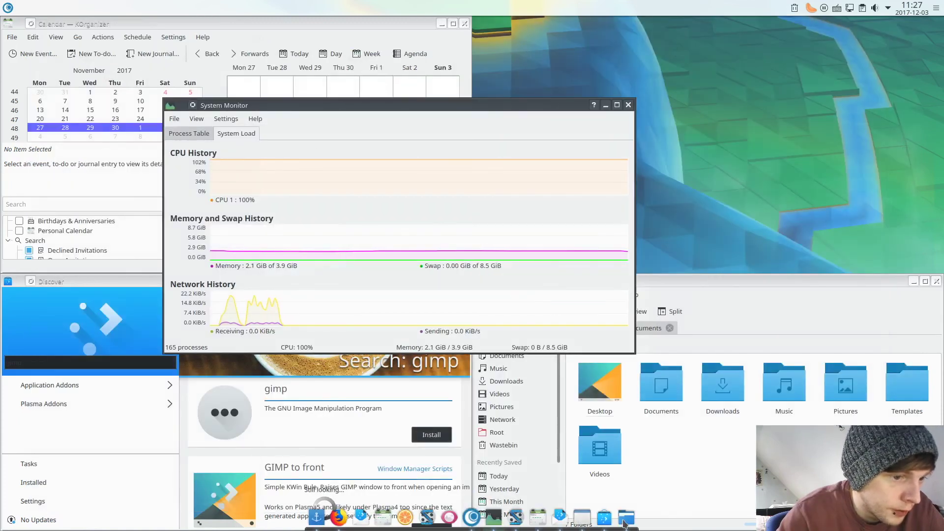
# Close the Dolphin file manager from the dock, quitting with all of its open tabs.
pyautogui.rightClick(604, 519)
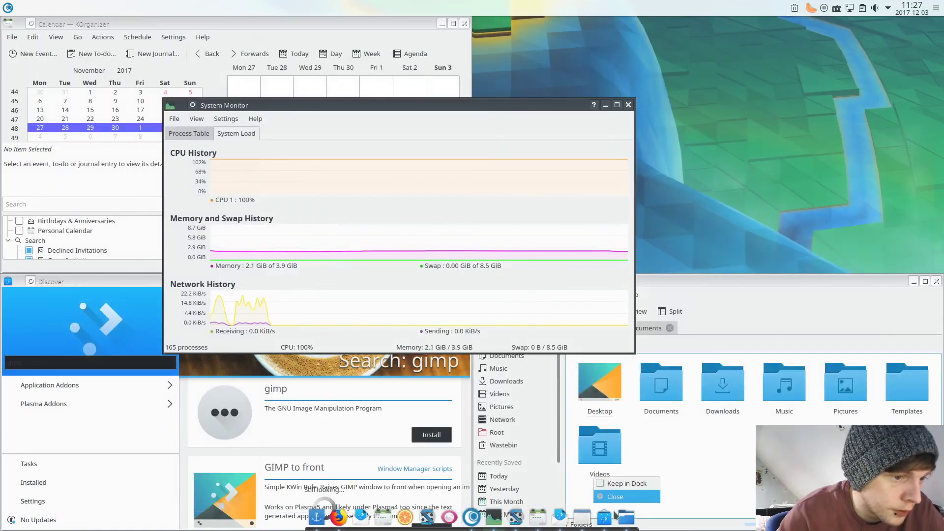
pyautogui.press('Return')
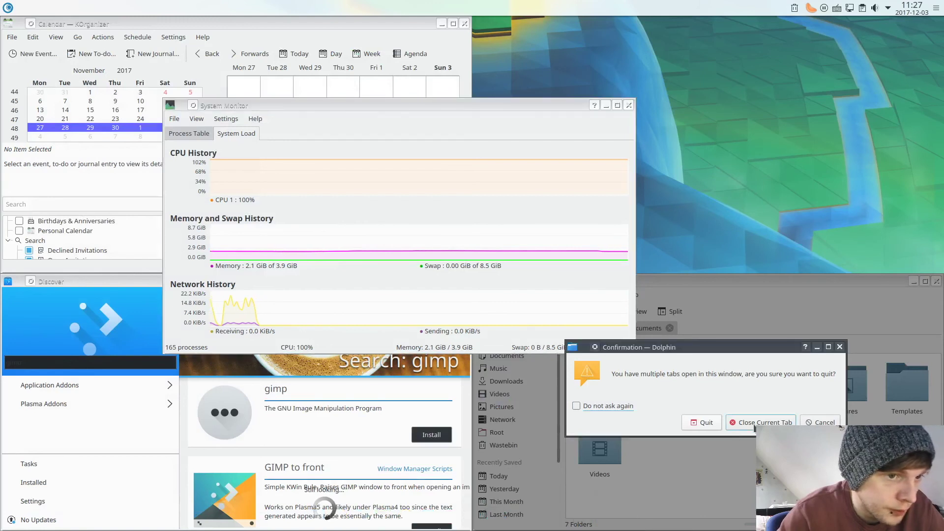
pyautogui.click(704, 422)
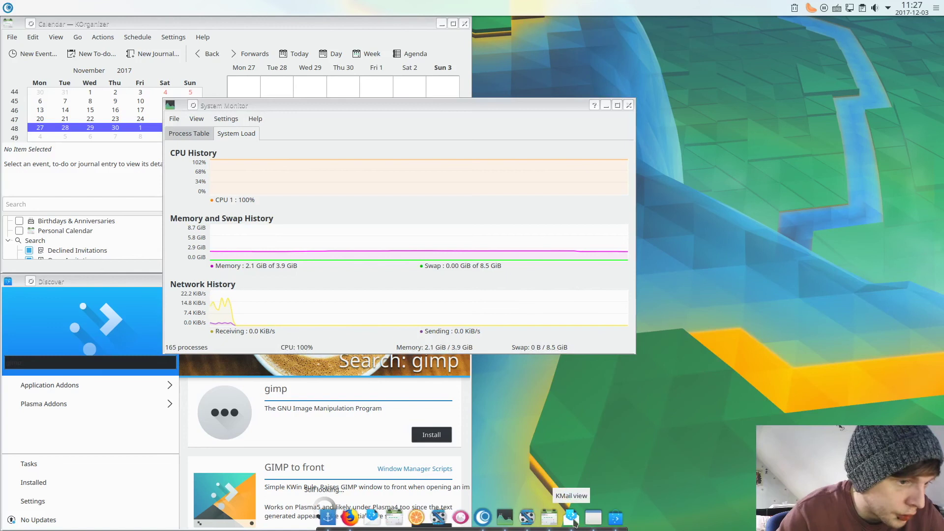
# Close the KMail view and the KOrganizer calendar from the dock.
pyautogui.rightClick(567, 517)
pyautogui.click(558, 497)
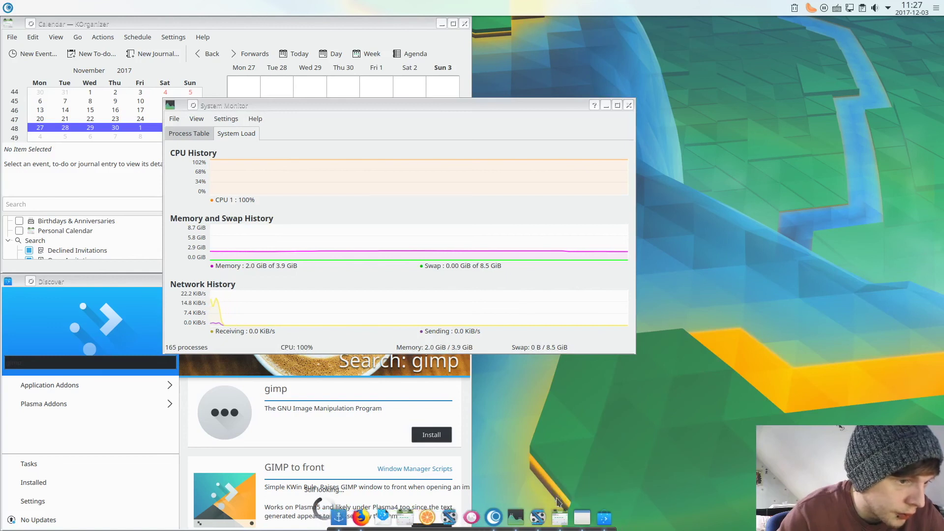
pyautogui.rightClick(560, 516)
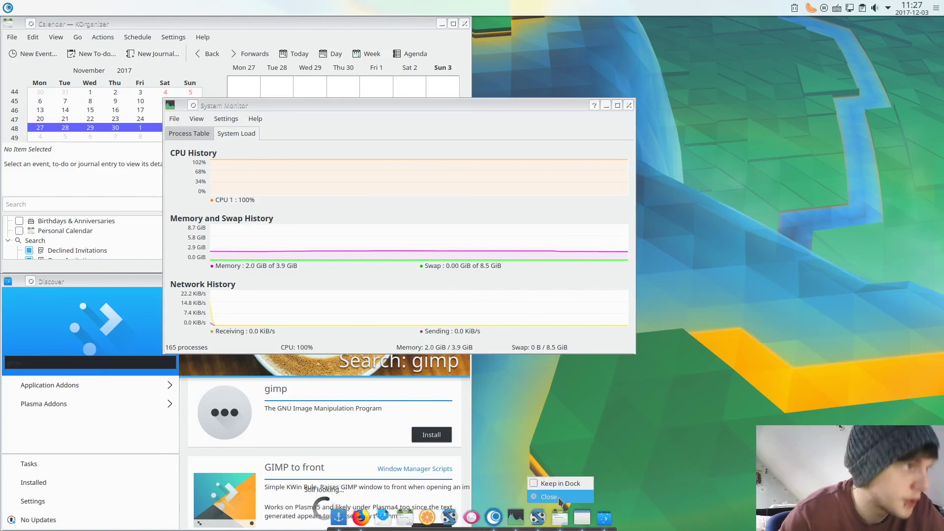
pyautogui.click(556, 497)
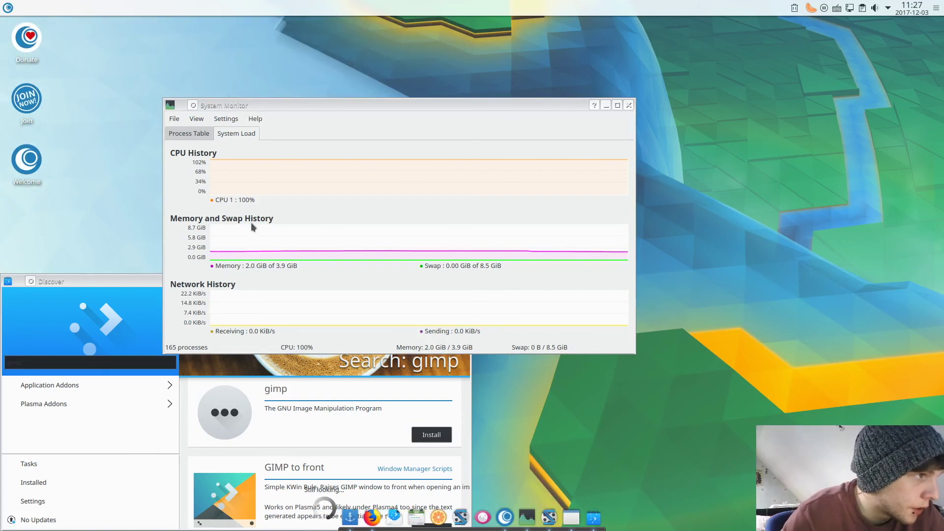
# Try to close the Account Wizard, and close SMPlayer and OM Welcome from the dock.
pyautogui.rightClick(568, 517)
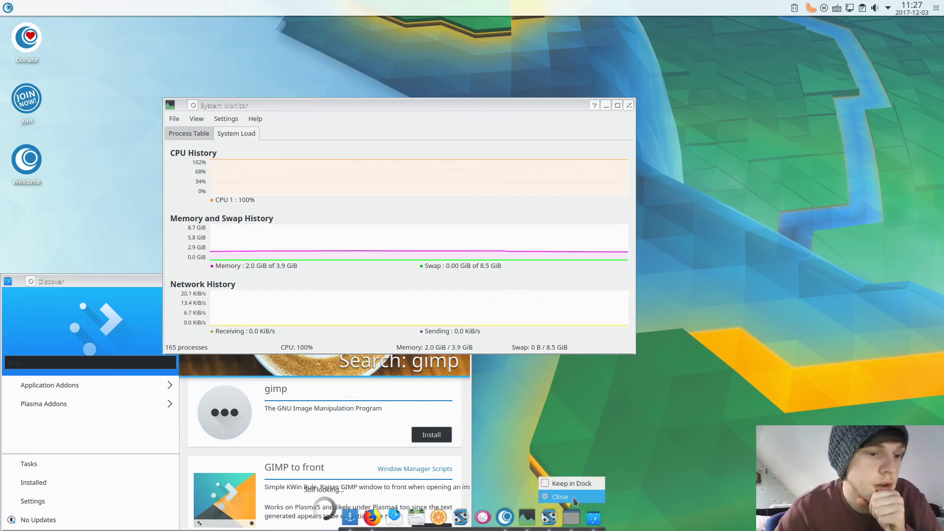
pyautogui.click(560, 496)
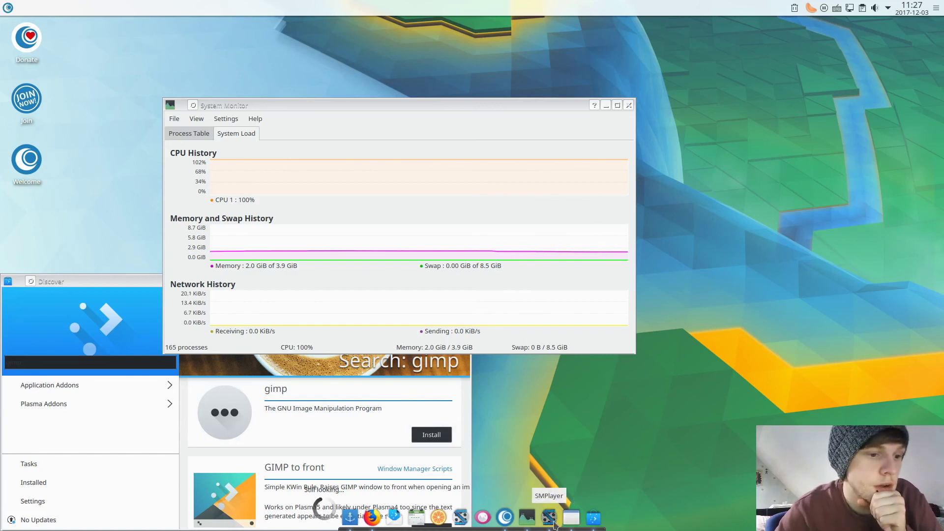
pyautogui.rightClick(550, 516)
pyautogui.click(554, 497)
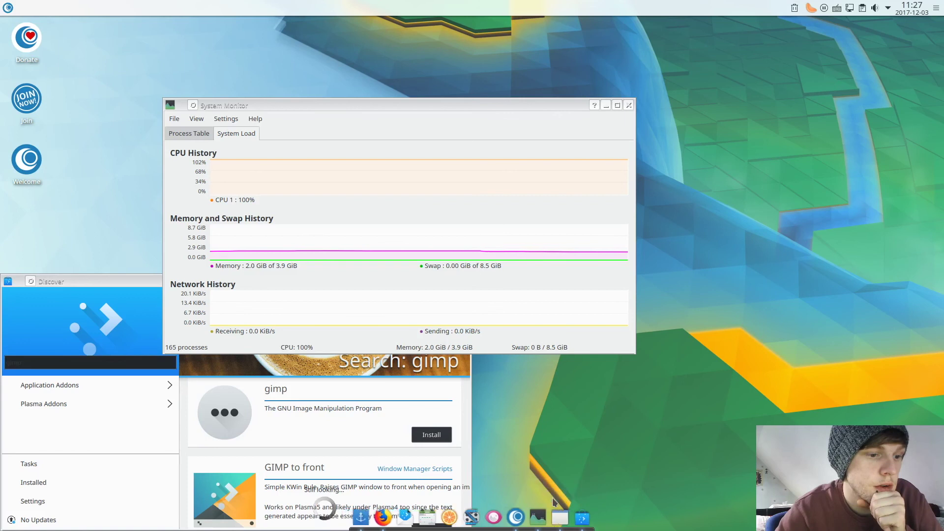
pyautogui.rightClick(516, 517)
pyautogui.click(511, 494)
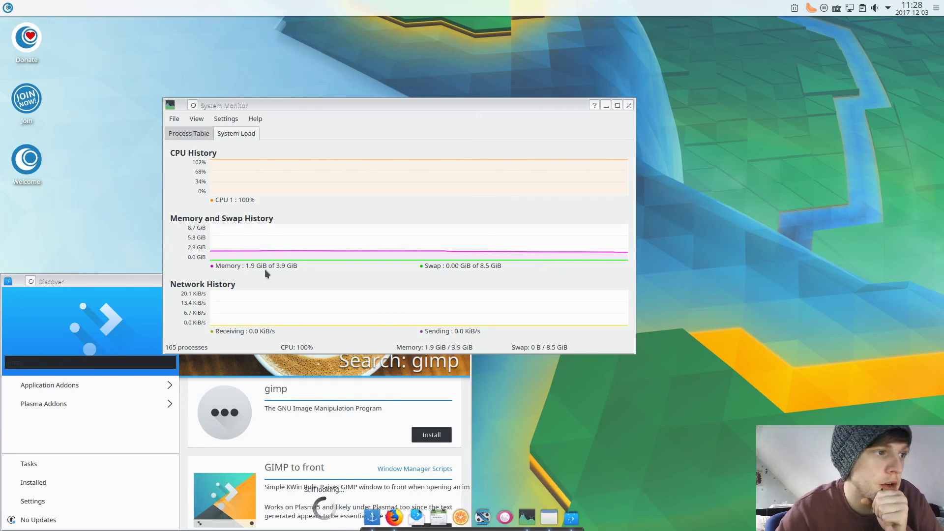
# Move the System Monitor window up toward the middle of the desktop, and place the Discover window over it.
pyautogui.moveTo(396, 105); pyautogui.dragTo(509, 33)
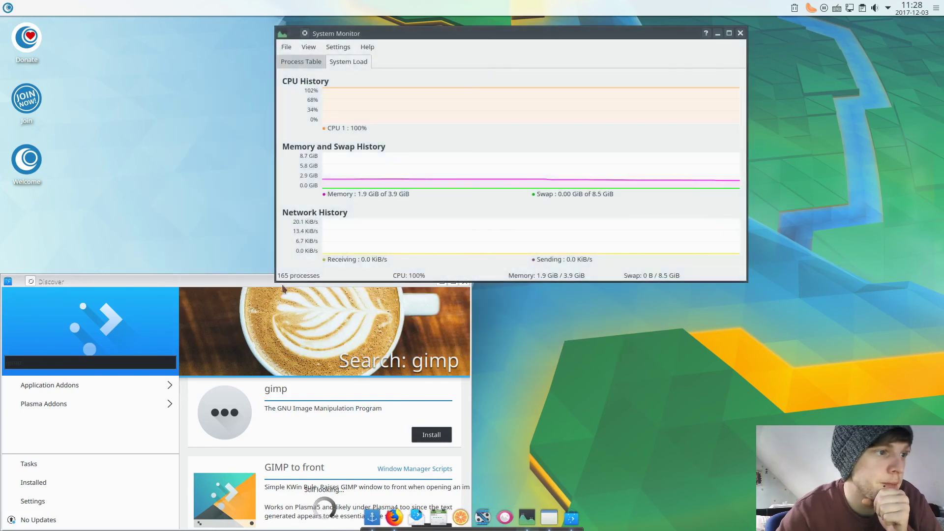
pyautogui.moveTo(203, 285); pyautogui.dragTo(510, 82)
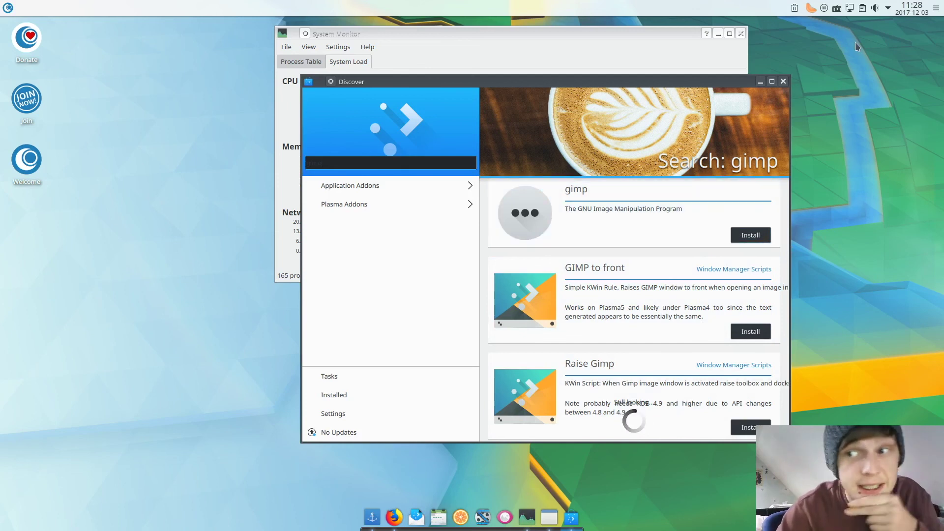
# Search the application launcher for "gimp", clear the search, and search for "plank".
pyautogui.click(9, 9)
pyautogui.write('gimp')
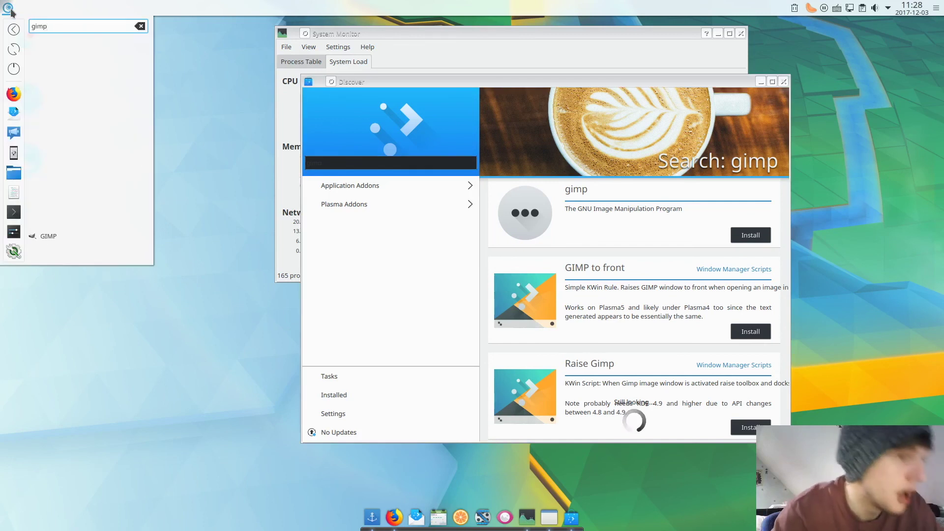
pyautogui.press('BackSpace')
pyautogui.press('BackSpace')
pyautogui.press('BackSpace')
pyautogui.press('BackSpace')
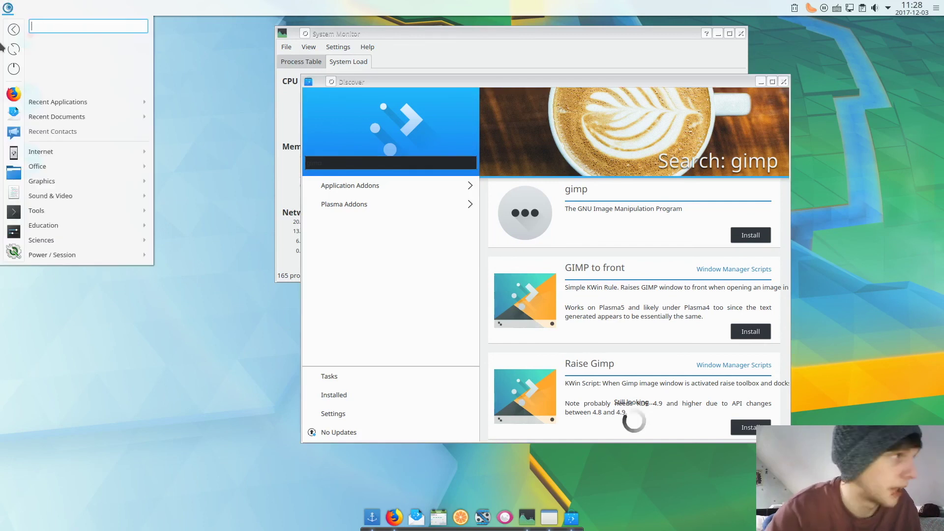
pyautogui.write('plank')
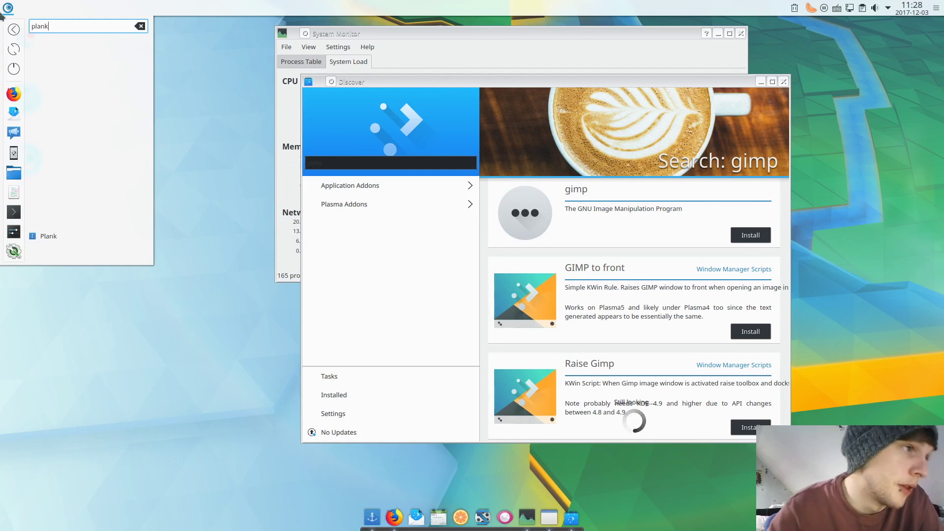
# Dismiss the application launcher and close the Discover window.
pyautogui.click(663, 83)
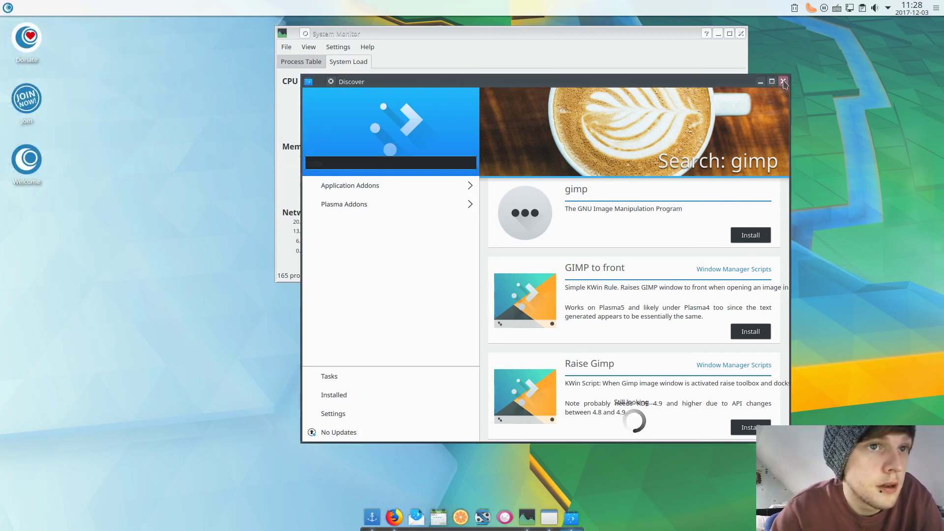
pyautogui.click(783, 82)
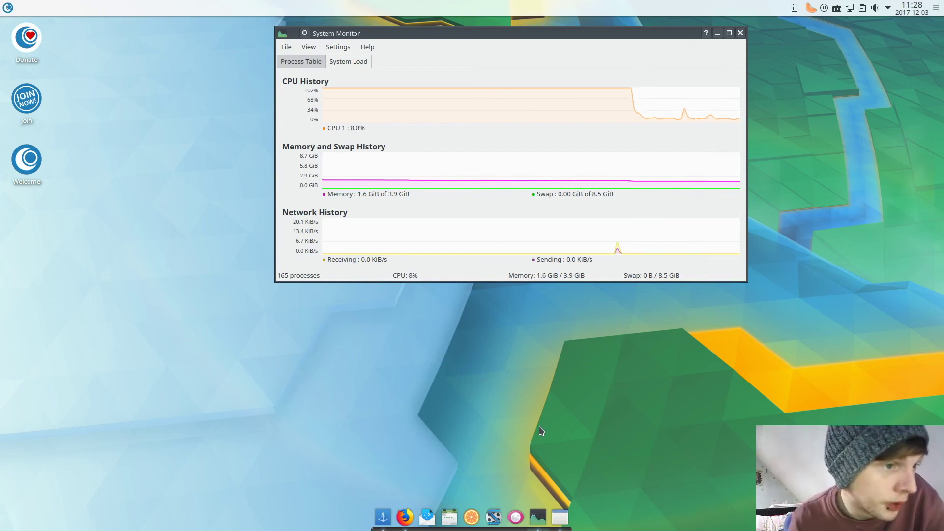
# Open the desktop configuration to view its wallpaper settings, and close it without changes.
pyautogui.rightClick(123, 173)
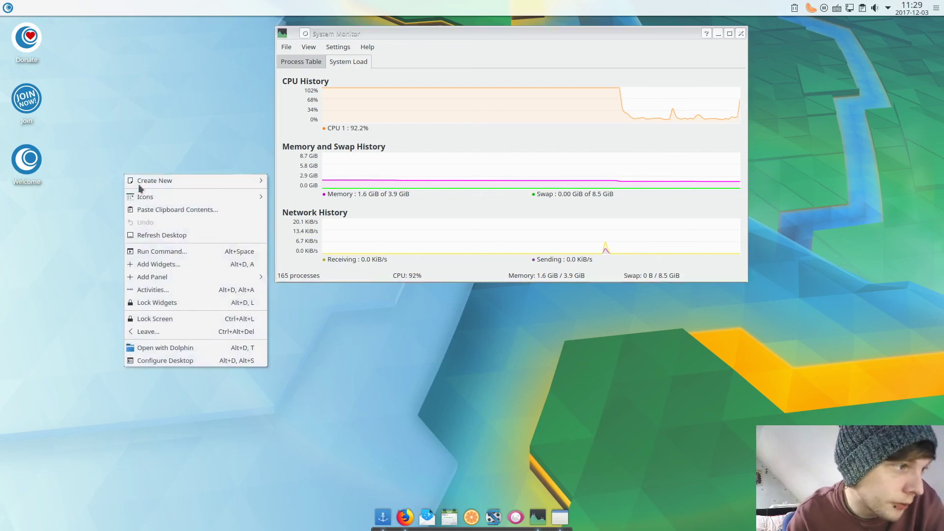
pyautogui.click(154, 360)
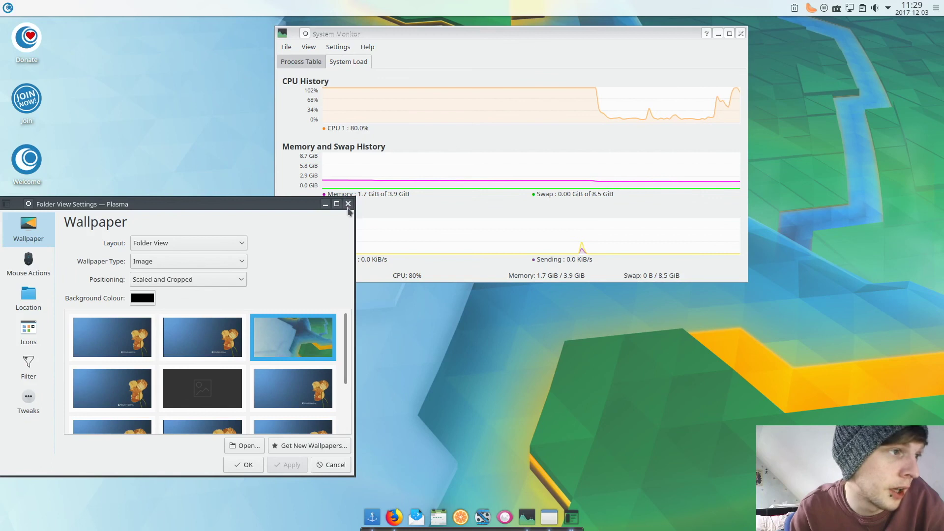
pyautogui.click(347, 205)
# Bring up the desktop's context options on an empty area of the wallpaper.
pyautogui.rightClick(182, 137)
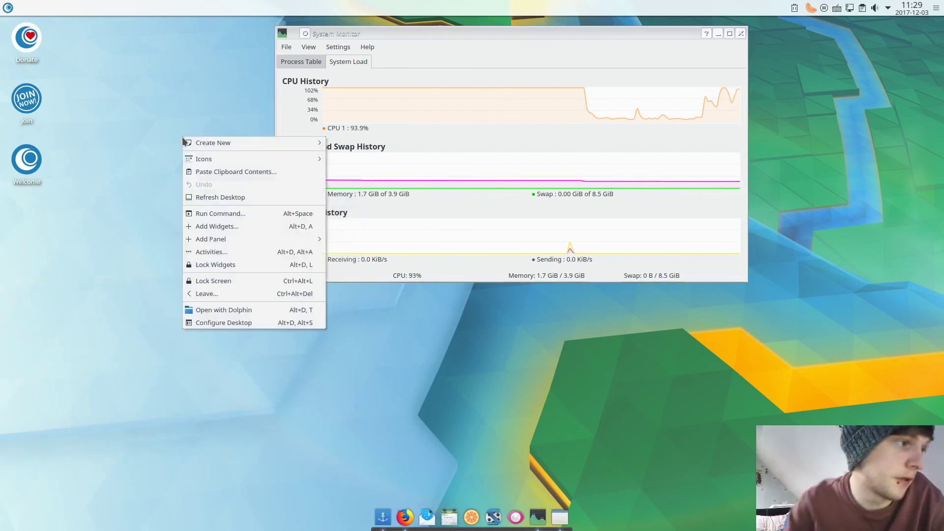